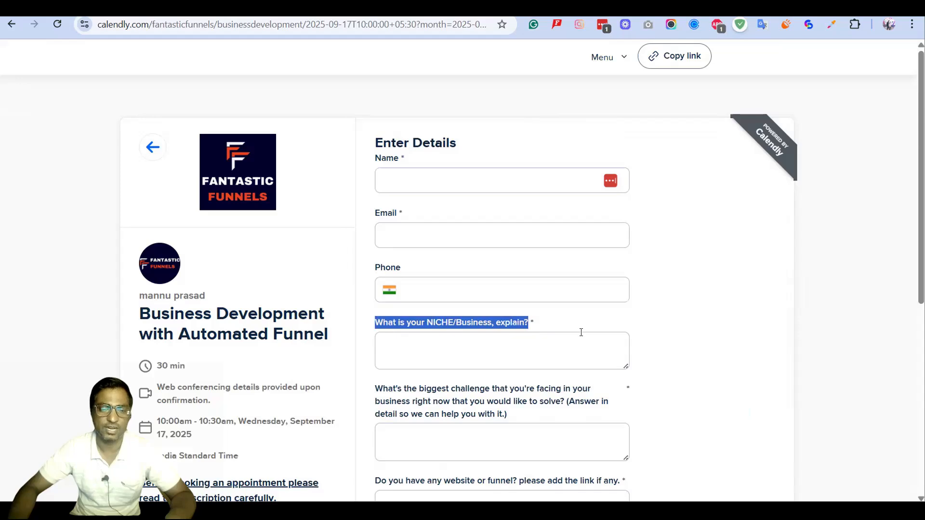
Review the questions asked on the Calendly booking form, including the one about the biggest business challenge.
{"action": "left_click", "coordinate": [587, 327]}
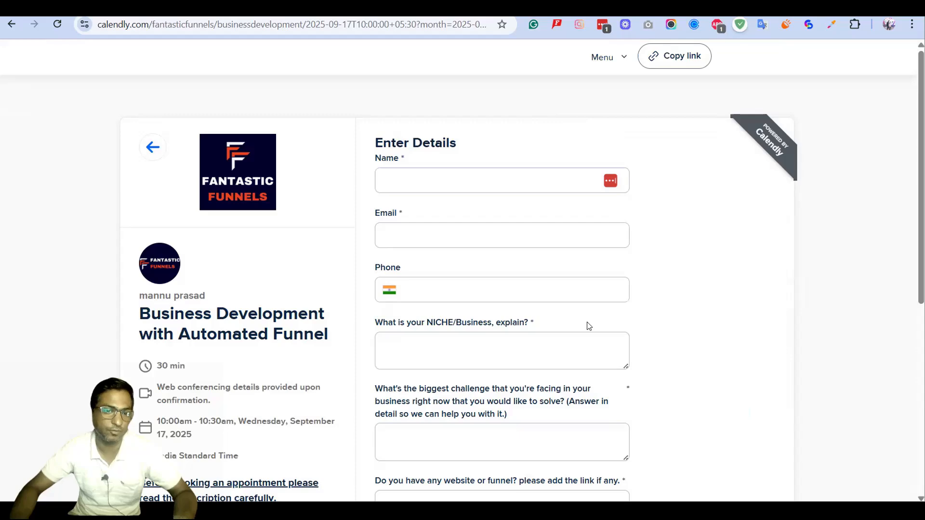
{"action": "scroll", "coordinate": [588, 326], "scroll_direction": "down", "scroll_amount": 2}
{"action": "scroll", "coordinate": [574, 328], "scroll_direction": "down", "scroll_amount": 4}
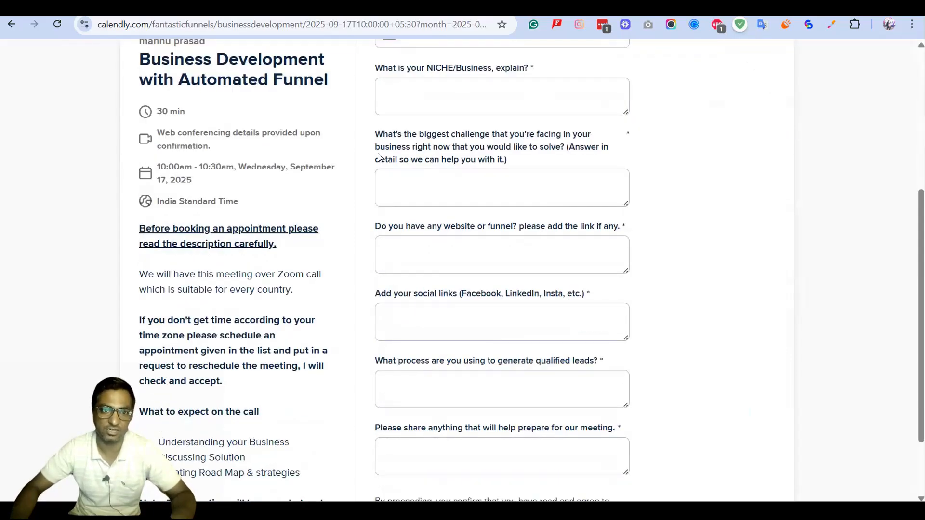
{"action": "left_click_drag", "start_coordinate": [374, 135], "coordinate": [505, 170]}
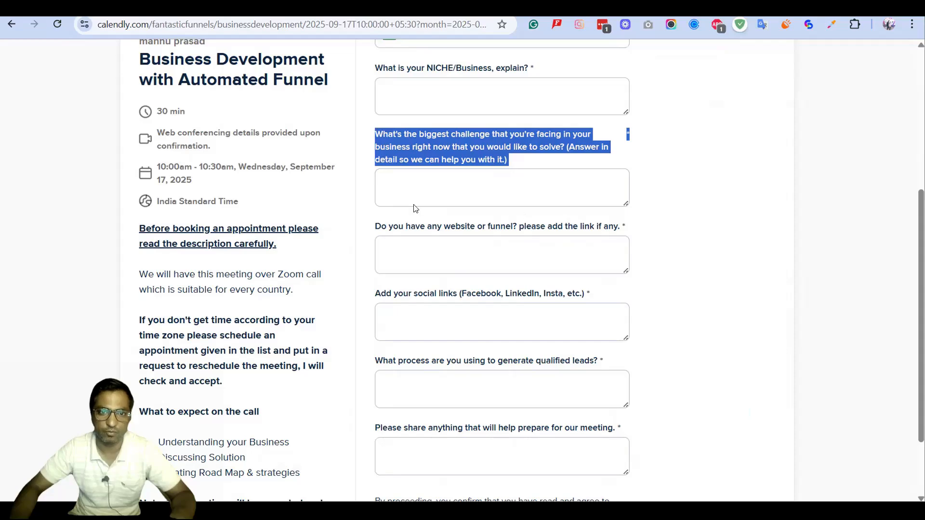
{"action": "scroll", "coordinate": [578, 205], "scroll_direction": "down", "scroll_amount": 2}
{"action": "left_click", "coordinate": [622, 206]}
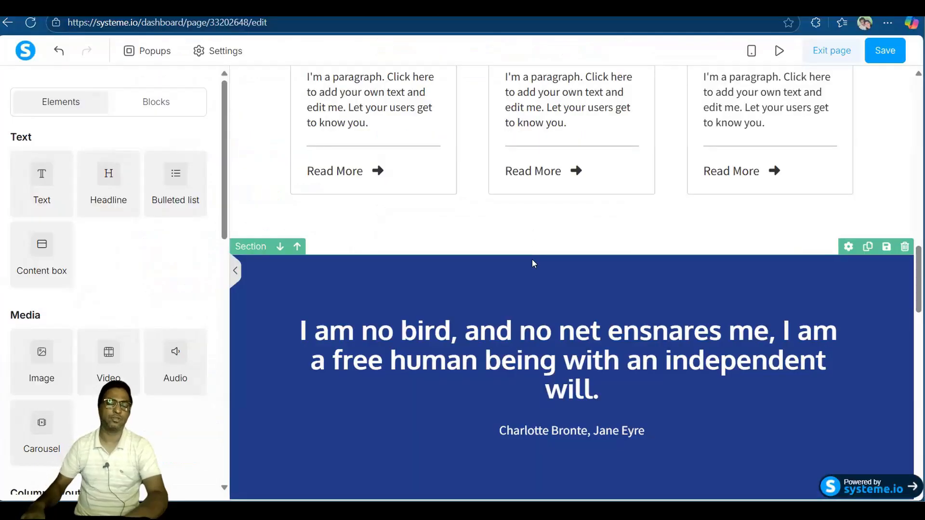
In the systeme.io page editor, add a Calendar element below the Charlotte Bronte quote in the blue section.
{"action": "scroll", "coordinate": [538, 253], "scroll_direction": "down", "scroll_amount": 4}
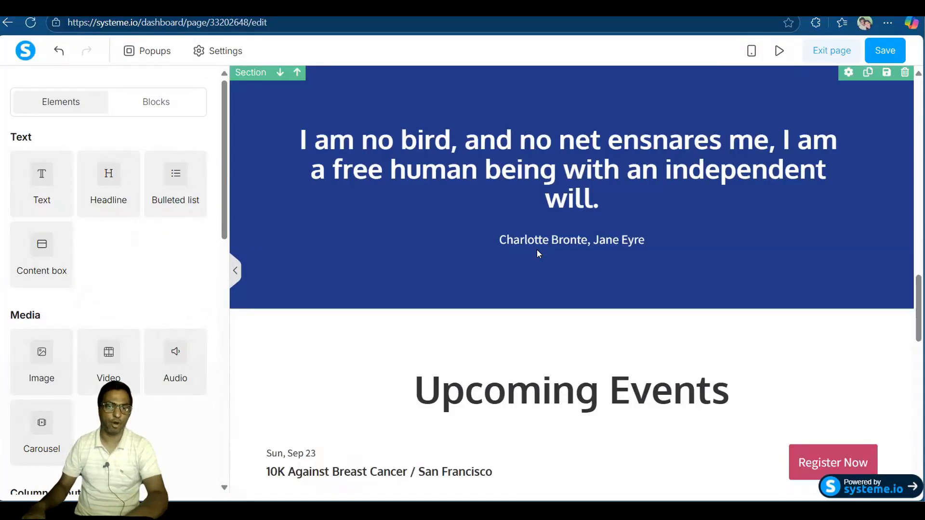
{"action": "scroll", "coordinate": [538, 254], "scroll_direction": "down", "scroll_amount": 2}
{"action": "scroll", "coordinate": [539, 253], "scroll_direction": "up", "scroll_amount": 3}
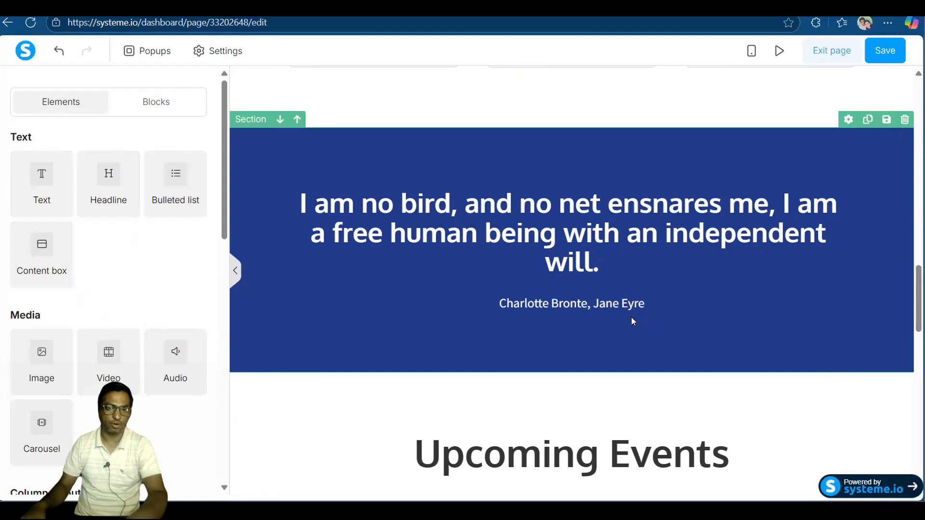
{"action": "scroll", "coordinate": [631, 317], "scroll_direction": "down", "scroll_amount": 3}
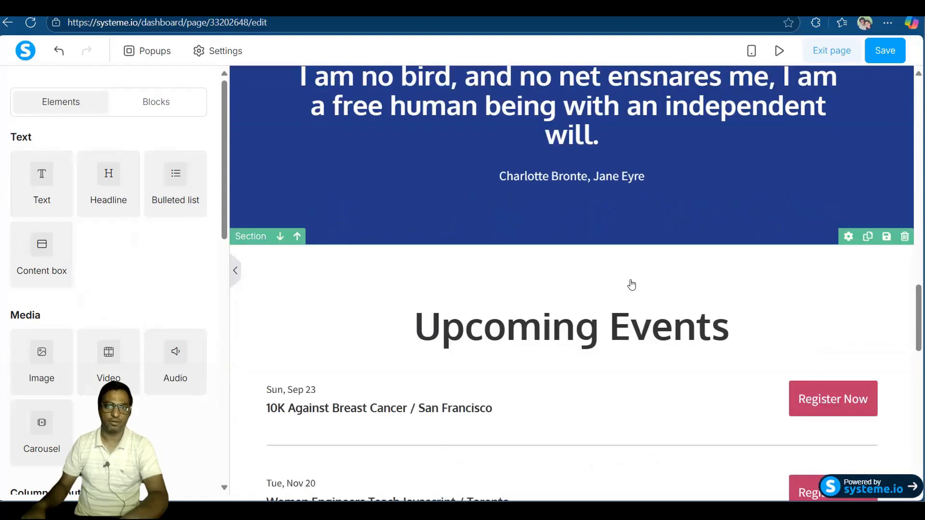
{"action": "scroll", "coordinate": [671, 182], "scroll_direction": "up", "scroll_amount": 4}
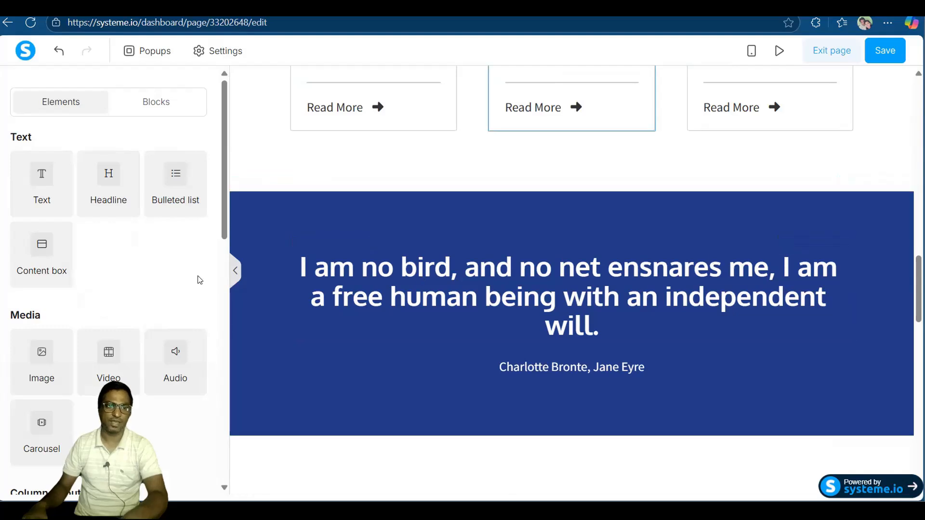
{"action": "scroll", "coordinate": [120, 357], "scroll_direction": "down", "scroll_amount": 5}
{"action": "scroll", "coordinate": [97, 347], "scroll_direction": "down", "scroll_amount": 3}
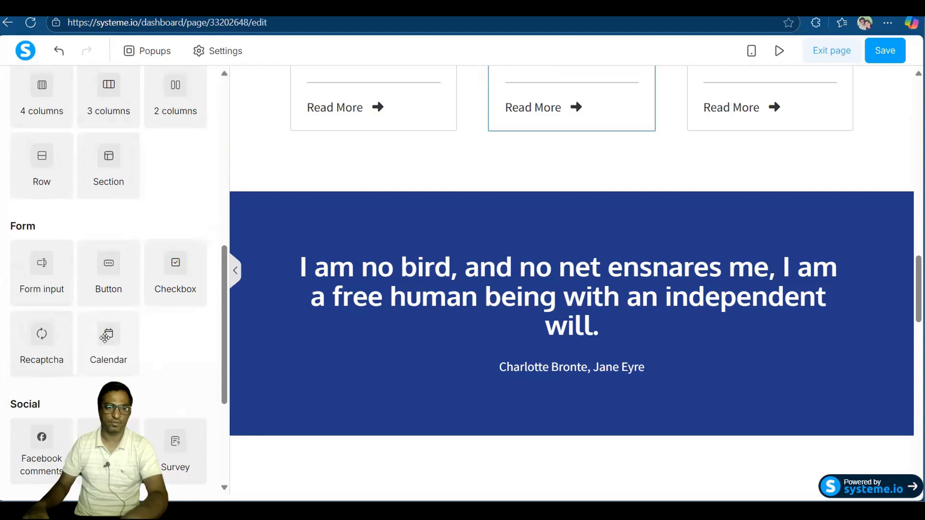
{"action": "scroll", "coordinate": [109, 334], "scroll_direction": "down", "scroll_amount": 1}
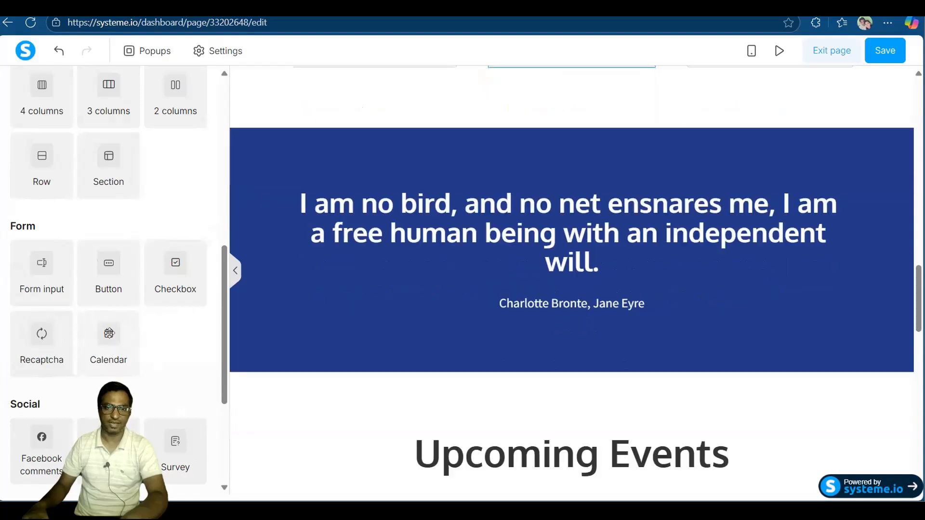
{"action": "left_click_drag", "start_coordinate": [109, 333], "coordinate": [592, 316]}
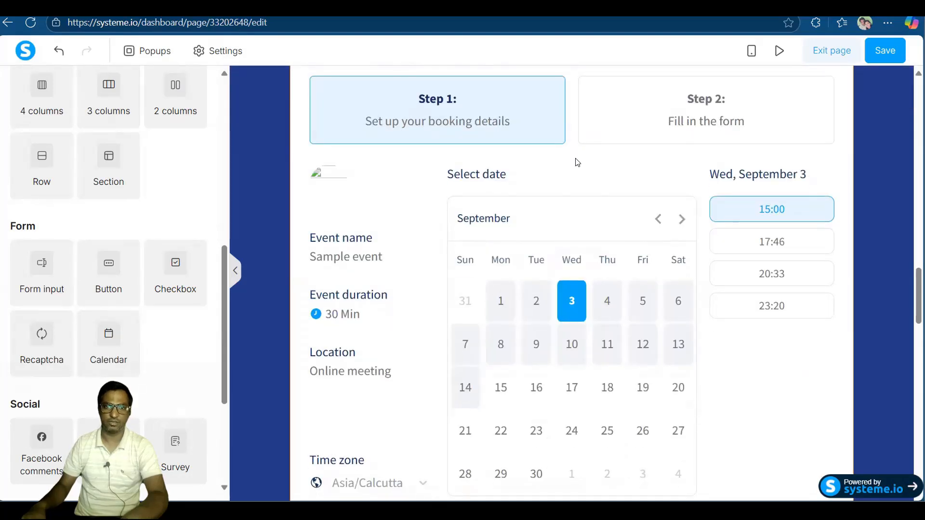
Assign the Free Funnel And Automation Service event to the new calendar element.
{"action": "left_click", "coordinate": [380, 132]}
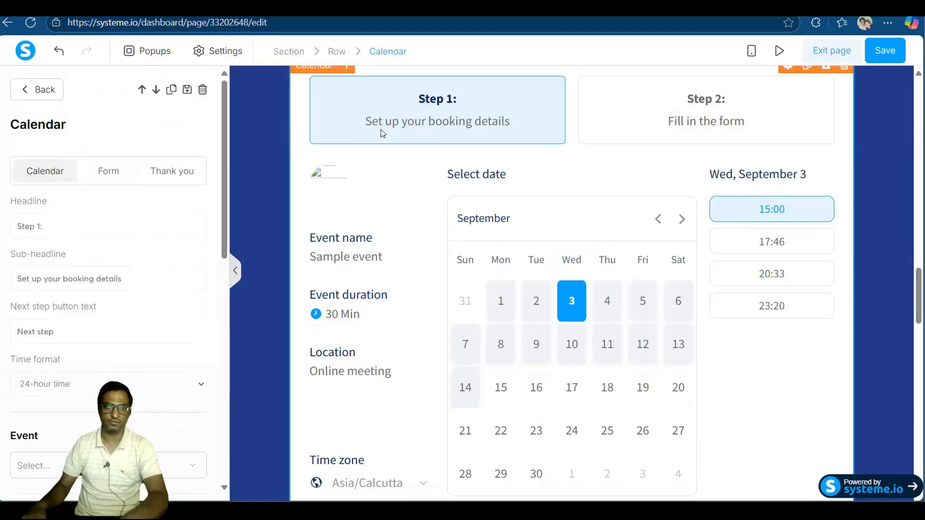
{"action": "left_click", "coordinate": [282, 160]}
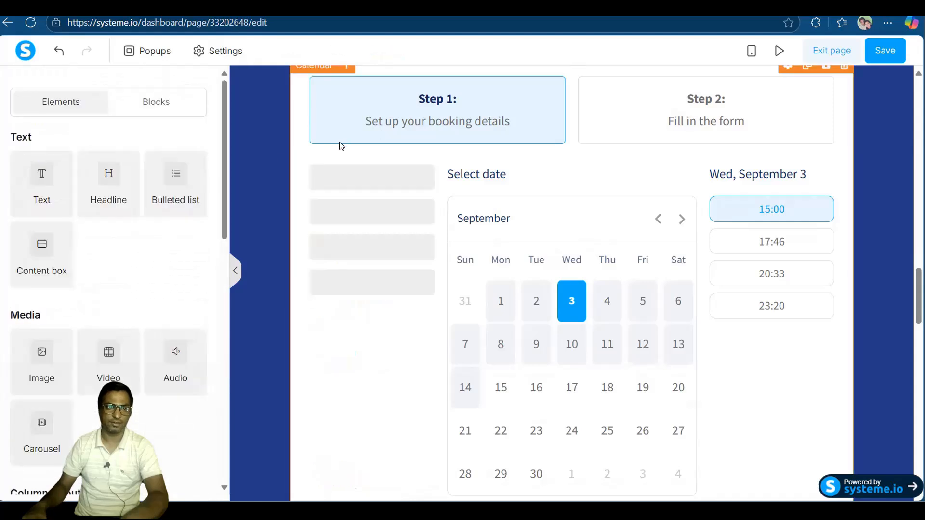
{"action": "left_click", "coordinate": [437, 246]}
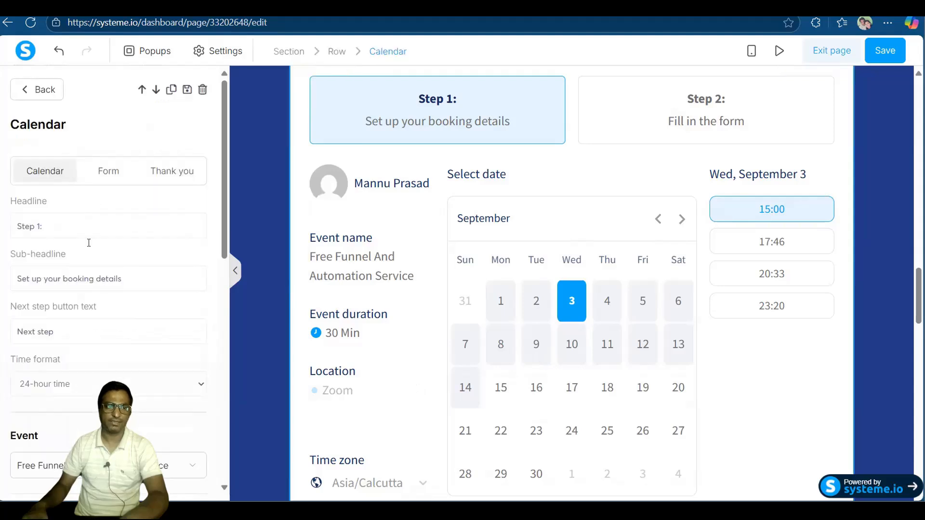
Review the calendar element's settings for its booking step, including texts, time format, event, colors, size and position.
{"action": "scroll", "coordinate": [103, 303], "scroll_direction": "down", "scroll_amount": 3}
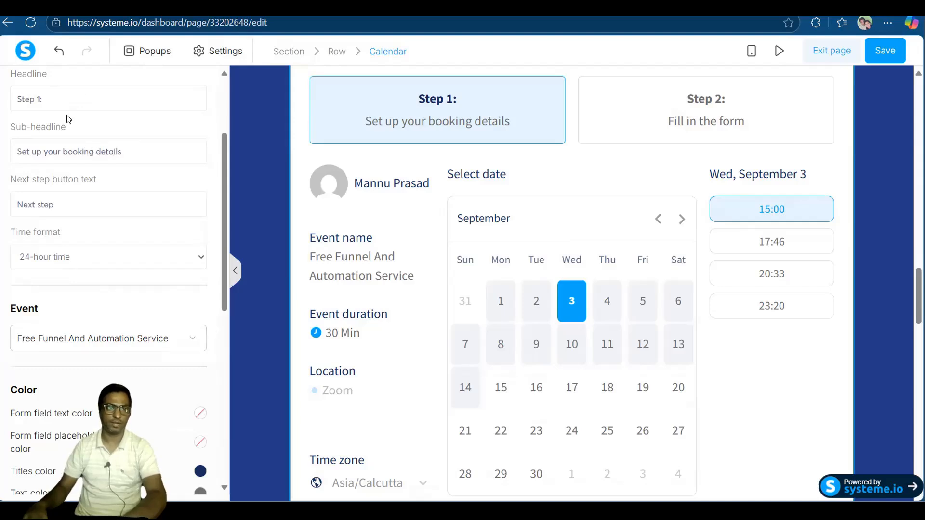
{"action": "scroll", "coordinate": [93, 380], "scroll_direction": "down", "scroll_amount": 3}
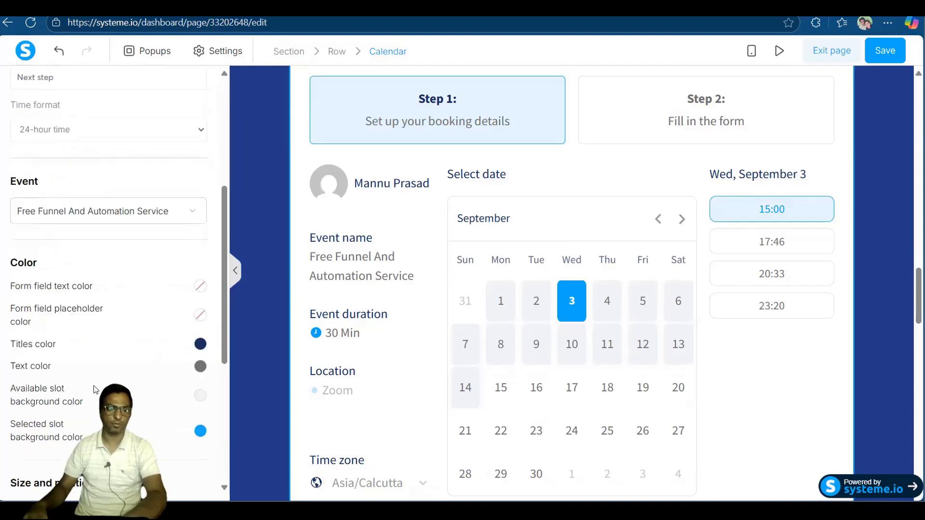
{"action": "scroll", "coordinate": [35, 213], "scroll_direction": "down", "scroll_amount": 2}
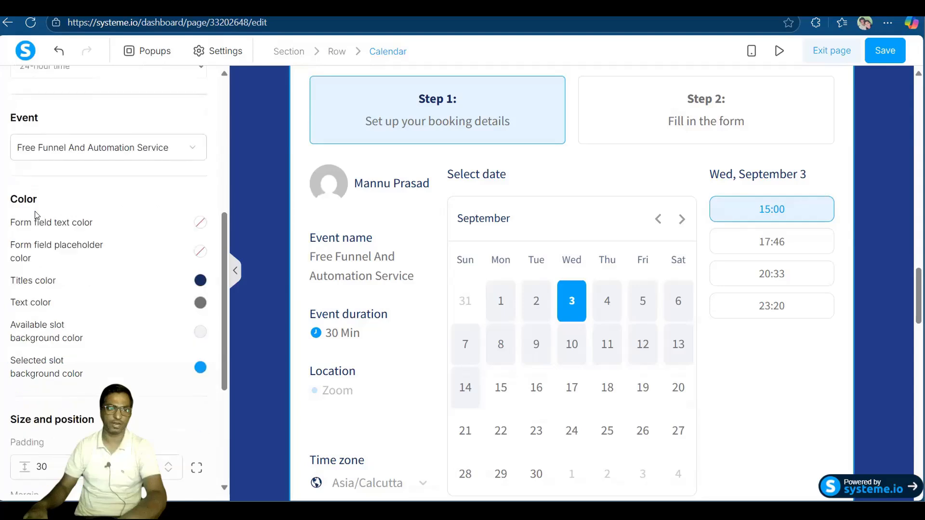
{"action": "scroll", "coordinate": [111, 315], "scroll_direction": "down", "scroll_amount": 5}
{"action": "scroll", "coordinate": [110, 316], "scroll_direction": "up", "scroll_amount": 10}
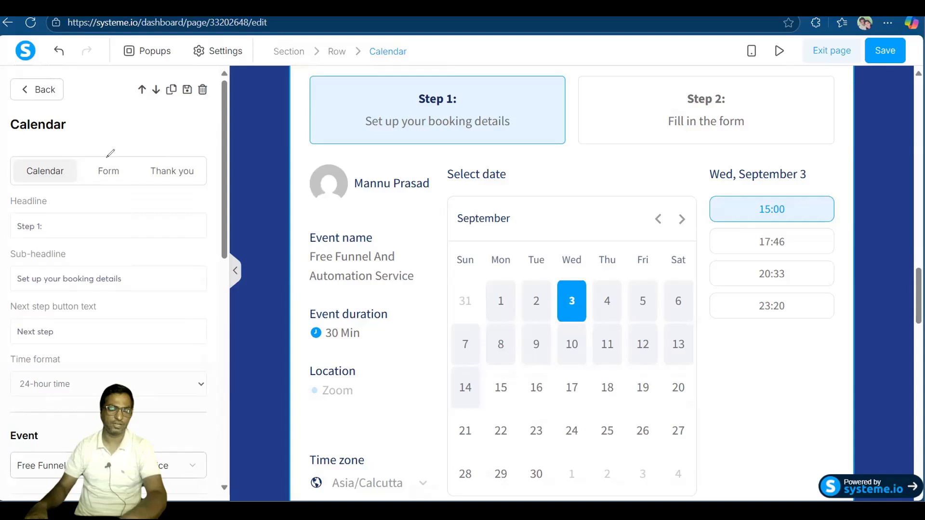
{"action": "mouse_move", "coordinate": [121, 150]}
{"action": "left_mouse_down"}
{"action": "mouse_move", "coordinate": [86, 176]}
{"action": "mouse_move", "coordinate": [134, 179]}
{"action": "mouse_move", "coordinate": [127, 150]}
{"action": "mouse_move", "coordinate": [87, 151]}
{"action": "left_mouse_up"}
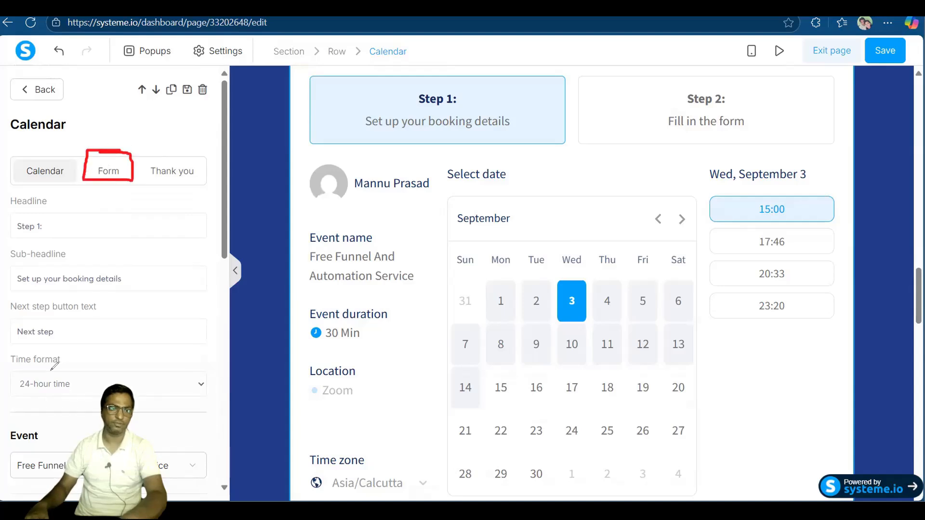
{"action": "key", "text": "Escape"}
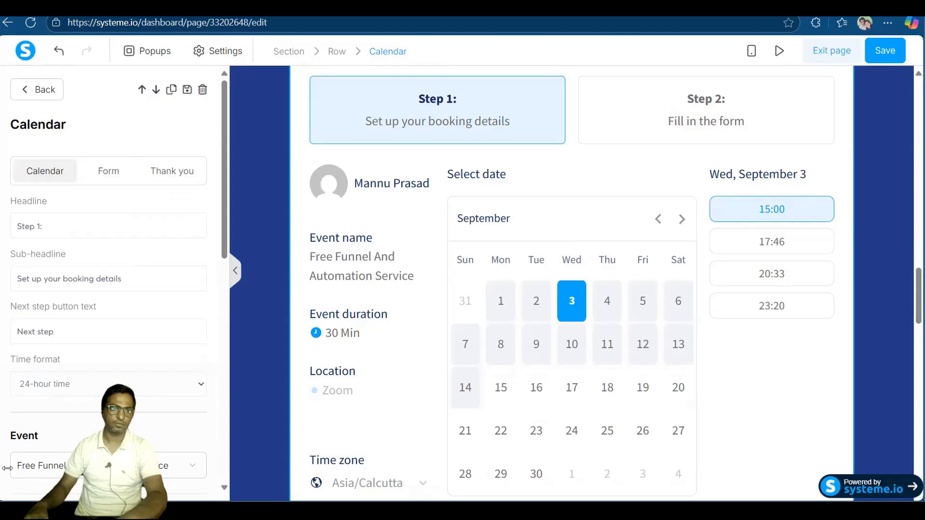
Show the calendar's form step and check which input types are available for the First name field.
{"action": "left_click", "coordinate": [112, 178]}
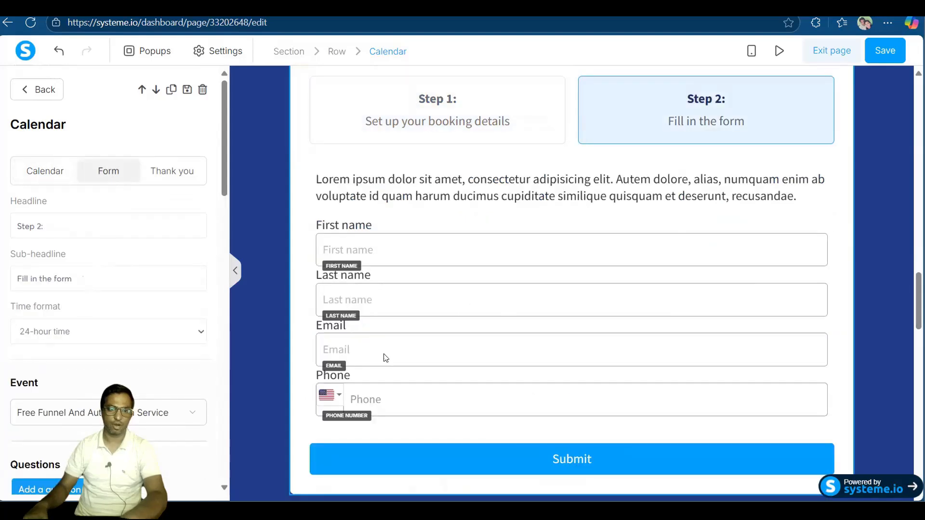
{"action": "left_click", "coordinate": [411, 255]}
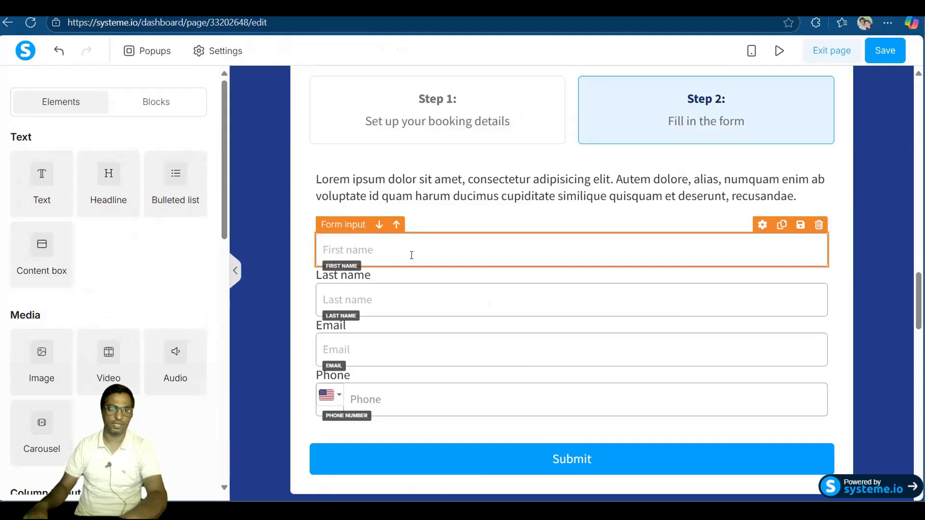
{"action": "left_click", "coordinate": [413, 255]}
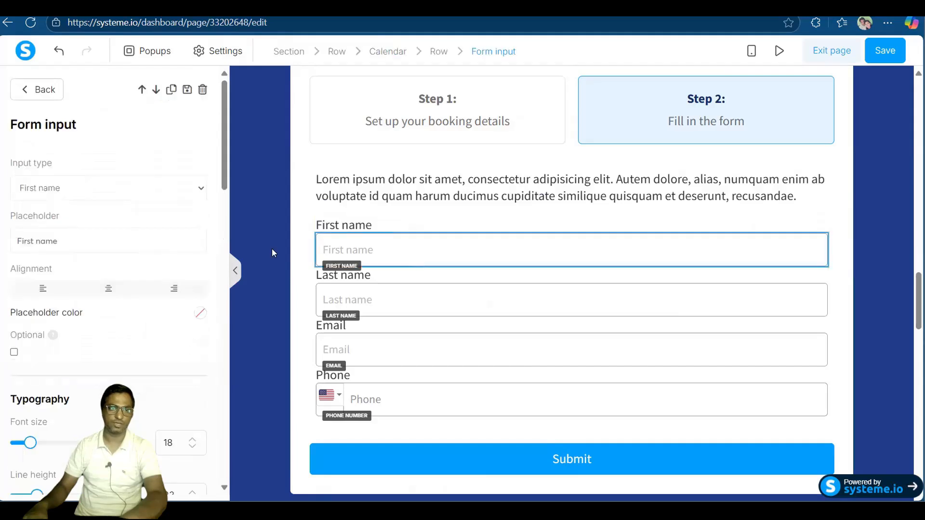
{"action": "left_click", "coordinate": [149, 187]}
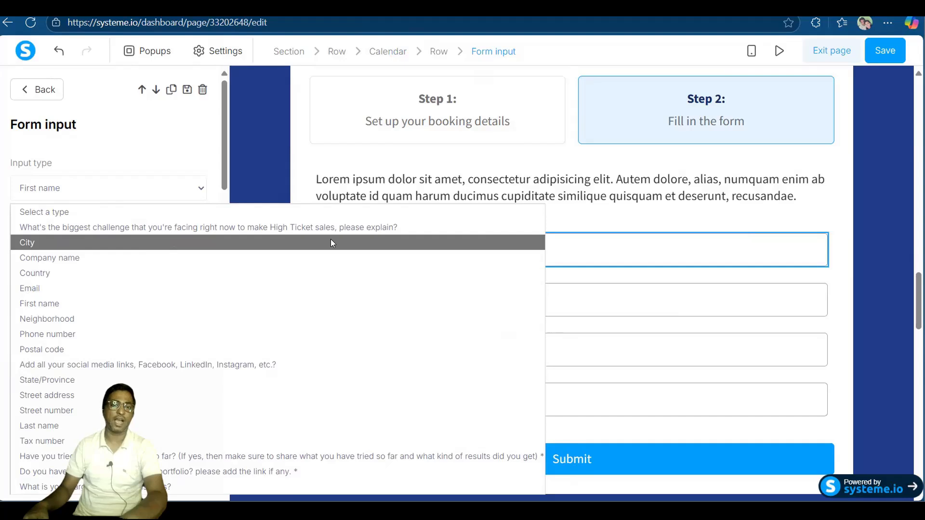
{"action": "left_click", "coordinate": [778, 172]}
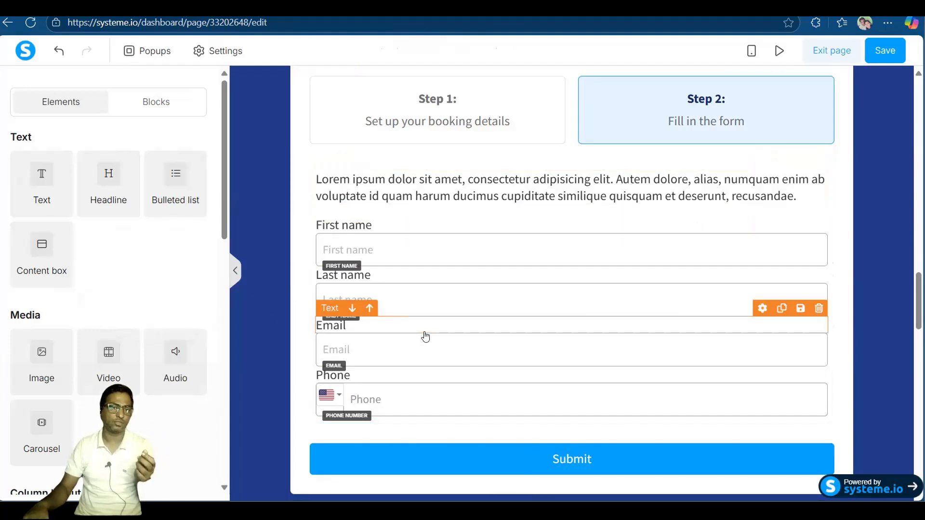
Look over the fields of the booking form and the text settings of the Last name label.
{"action": "scroll", "coordinate": [424, 337], "scroll_direction": "down", "scroll_amount": 3}
{"action": "scroll", "coordinate": [422, 333], "scroll_direction": "down", "scroll_amount": 3}
{"action": "scroll", "coordinate": [418, 308], "scroll_direction": "up", "scroll_amount": 4}
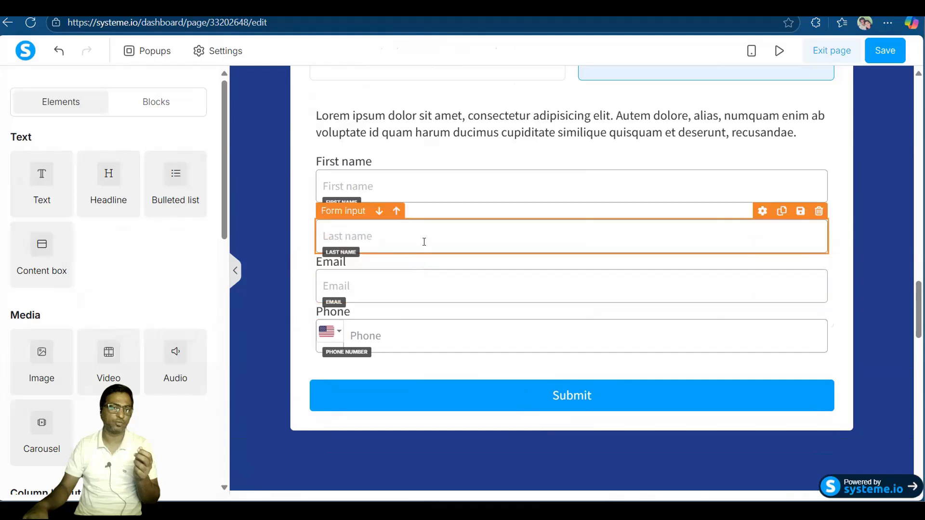
{"action": "left_click", "coordinate": [431, 214]}
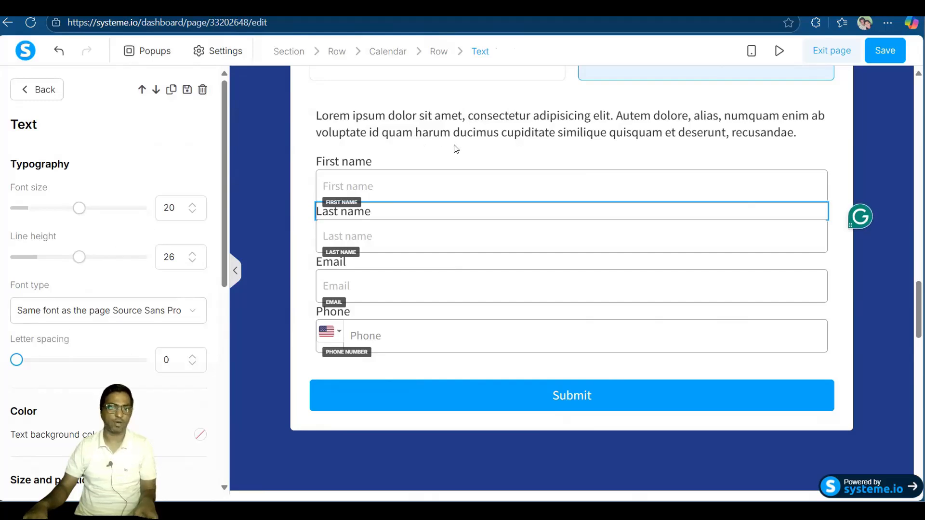
{"action": "left_click", "coordinate": [289, 161]}
{"action": "scroll", "coordinate": [440, 139], "scroll_direction": "up", "scroll_amount": 4}
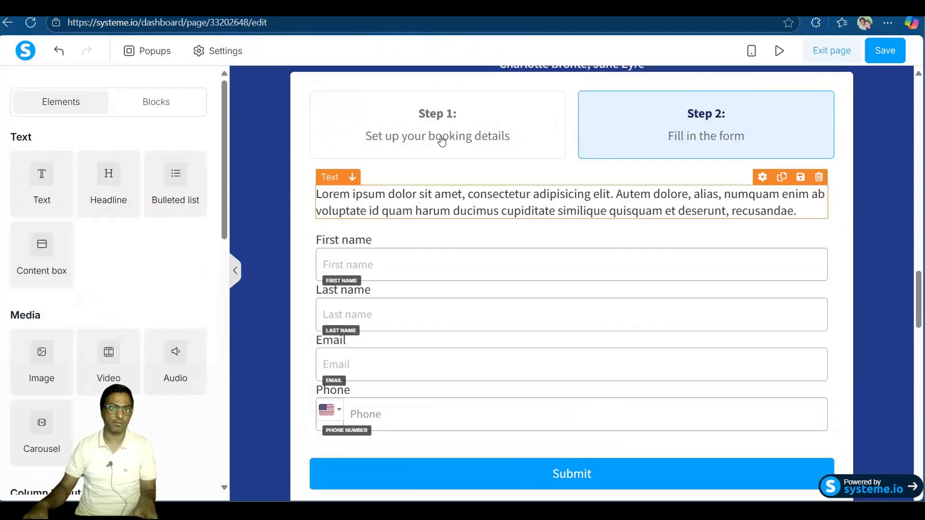
Add a question to the calendar element's booking form.
{"action": "left_click", "coordinate": [455, 217]}
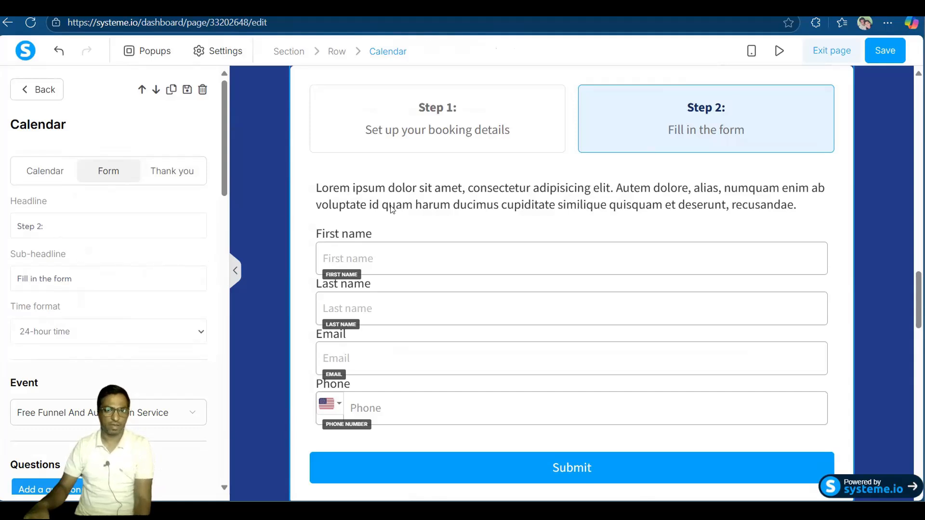
{"action": "scroll", "coordinate": [99, 222], "scroll_direction": "down", "scroll_amount": 1}
{"action": "scroll", "coordinate": [98, 222], "scroll_direction": "down", "scroll_amount": 2}
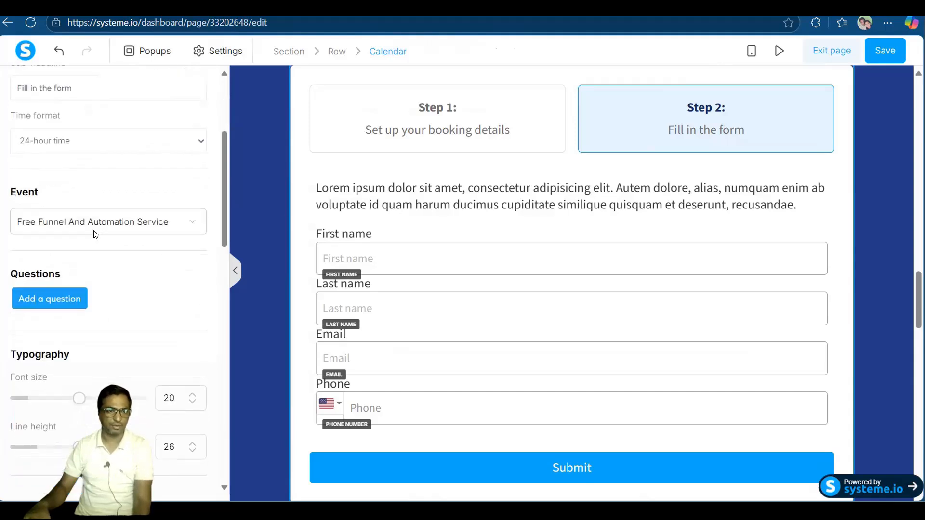
{"action": "left_click_drag", "start_coordinate": [5, 272], "coordinate": [75, 273]}
{"action": "left_click", "coordinate": [105, 294]}
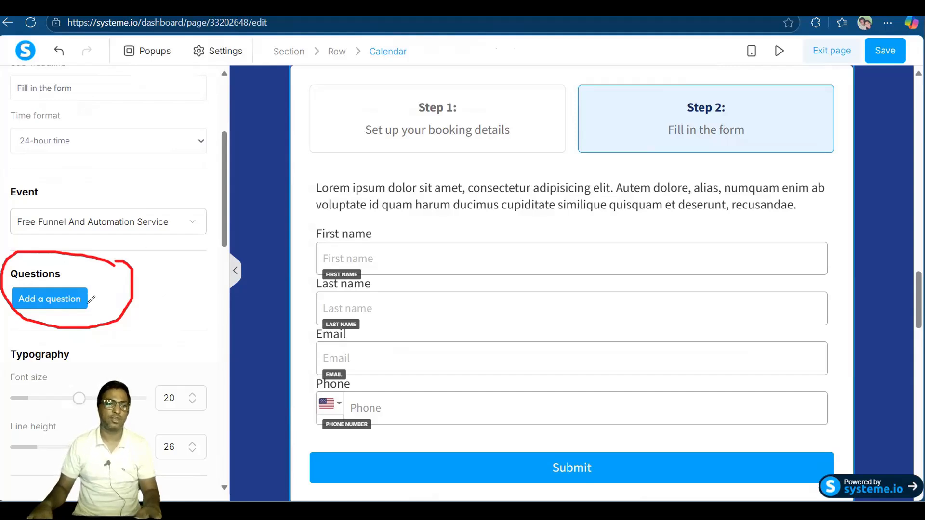
{"action": "left_click_drag", "start_coordinate": [88, 304], "coordinate": [122, 355]}
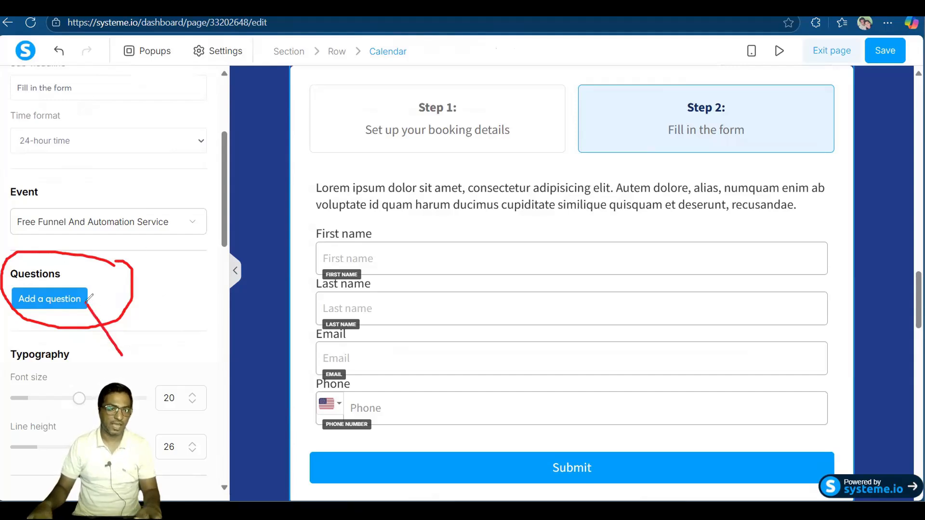
{"action": "mouse_move", "coordinate": [88, 301]}
{"action": "left_mouse_down"}
{"action": "mouse_move", "coordinate": [88, 292]}
{"action": "mouse_move", "coordinate": [104, 302]}
{"action": "left_mouse_up"}
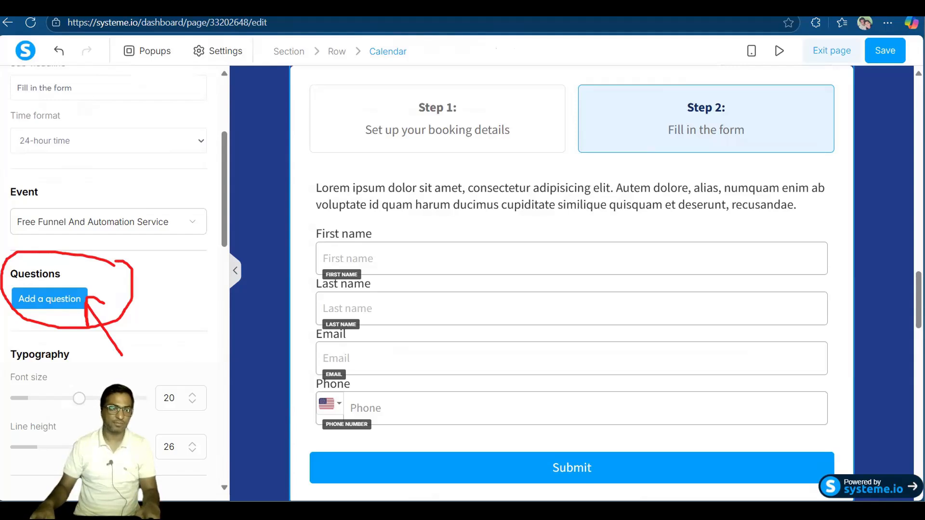
{"action": "key", "text": "e"}
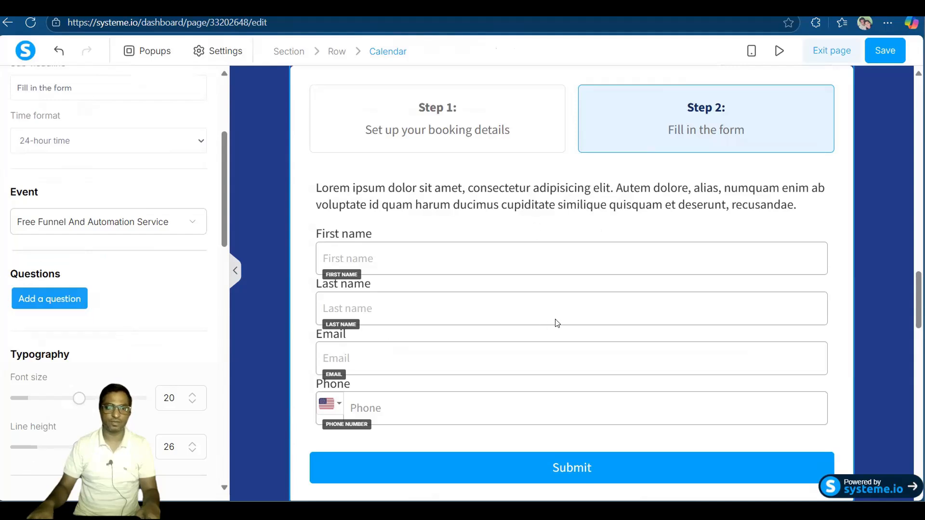
{"action": "left_click", "coordinate": [50, 302]}
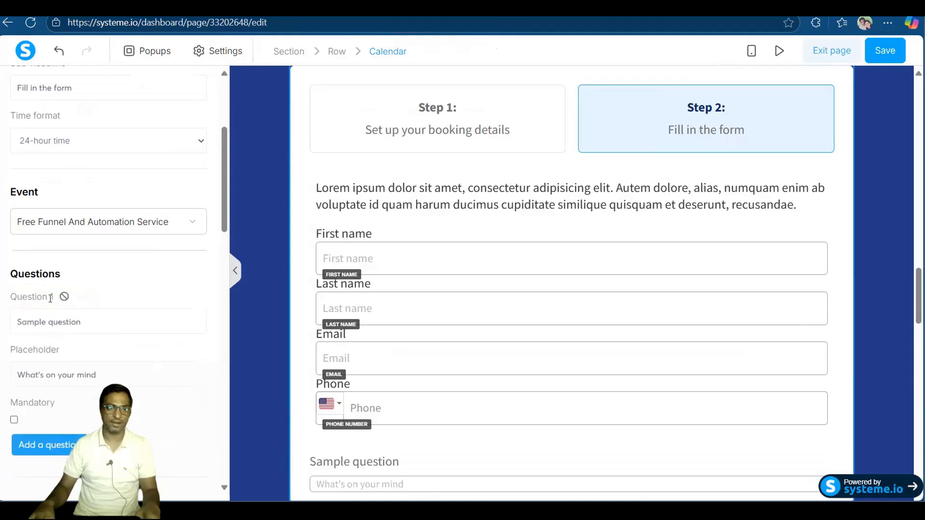
Check how the sample question appears on the booking form above the Submit button.
{"action": "left_click", "coordinate": [831, 285]}
{"action": "scroll", "coordinate": [667, 287], "scroll_direction": "down", "scroll_amount": 4}
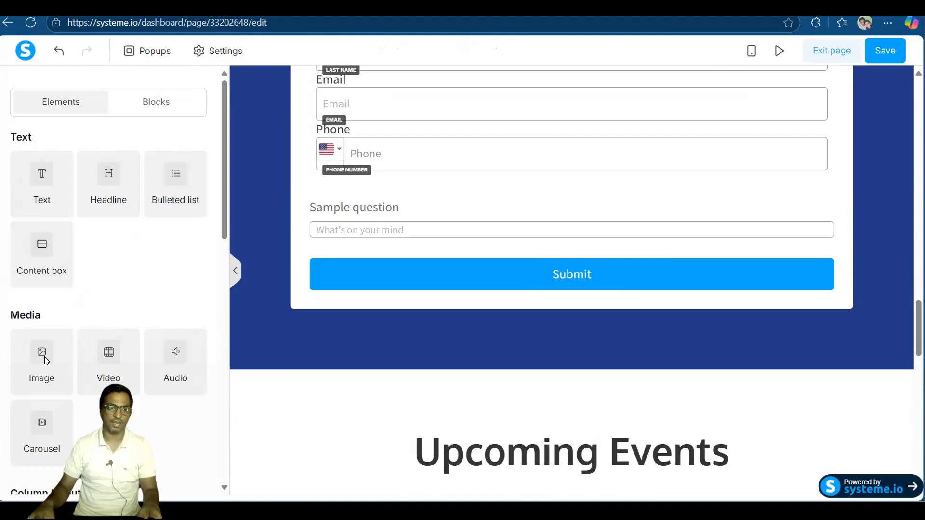
{"action": "mouse_move", "coordinate": [492, 187]}
{"action": "left_mouse_down"}
{"action": "mouse_move", "coordinate": [302, 212]}
{"action": "mouse_move", "coordinate": [379, 236]}
{"action": "mouse_move", "coordinate": [655, 220]}
{"action": "mouse_move", "coordinate": [840, 194]}
{"action": "left_mouse_up"}
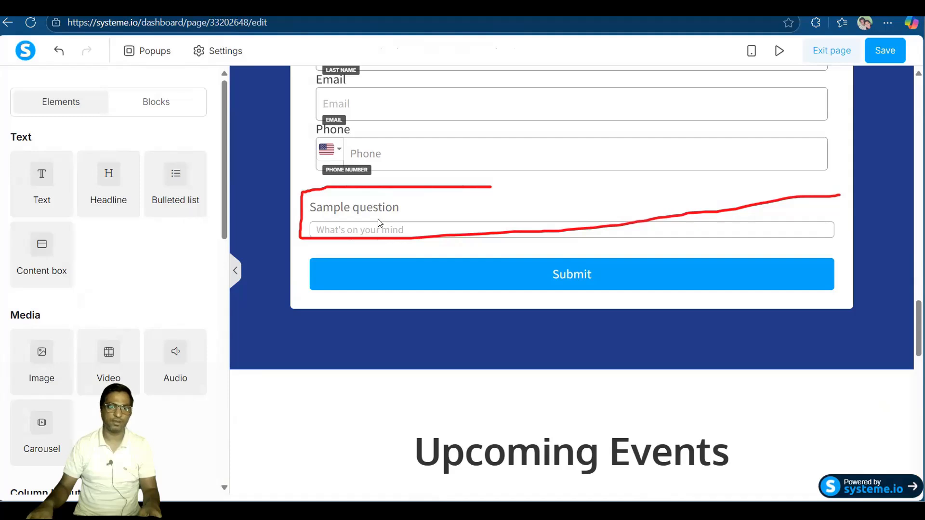
Replace the sample question's text with "What is your NICHE/Business, explain?" copied from the Calendly booking form in the other browser.
{"action": "left_click", "coordinate": [368, 234]}
{"action": "scroll", "coordinate": [308, 299], "scroll_direction": "up", "scroll_amount": 4}
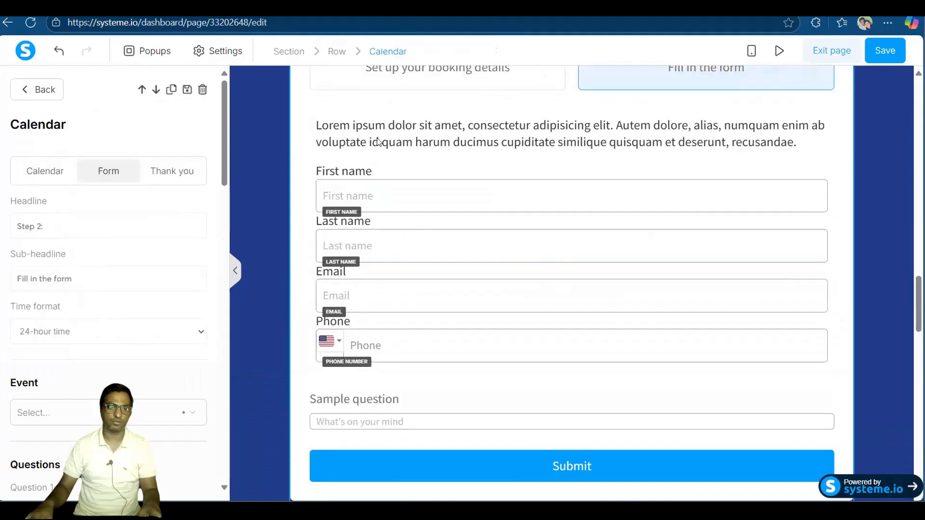
{"action": "scroll", "coordinate": [87, 265], "scroll_direction": "down", "scroll_amount": 8}
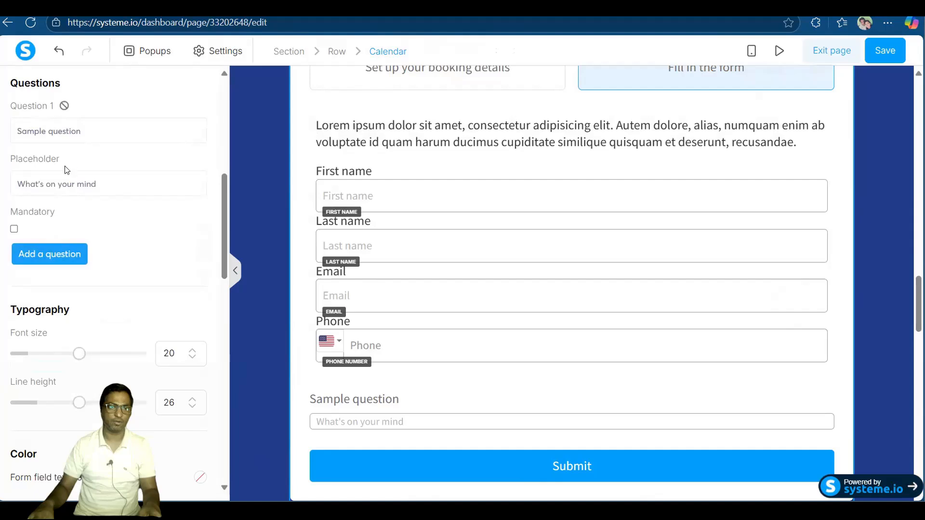
{"action": "scroll", "coordinate": [53, 226], "scroll_direction": "up", "scroll_amount": 2}
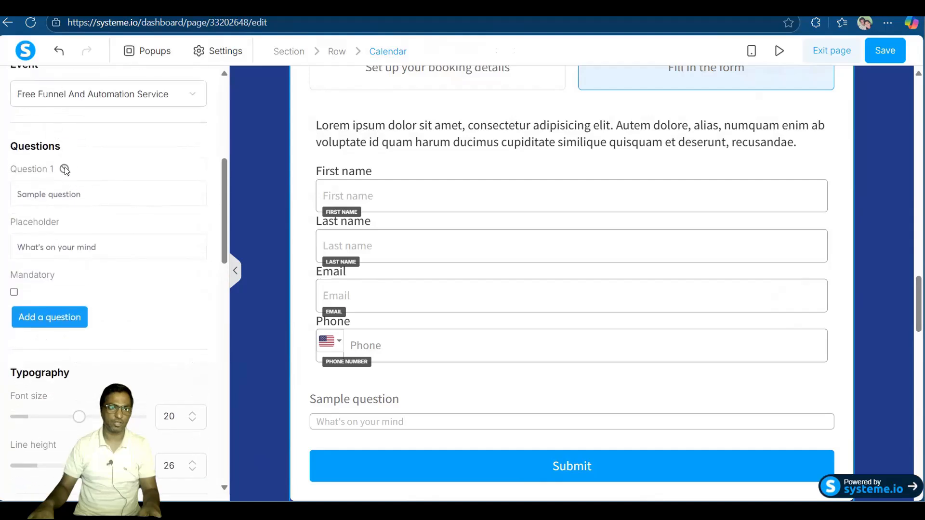
{"action": "triple_click", "coordinate": [102, 198]}
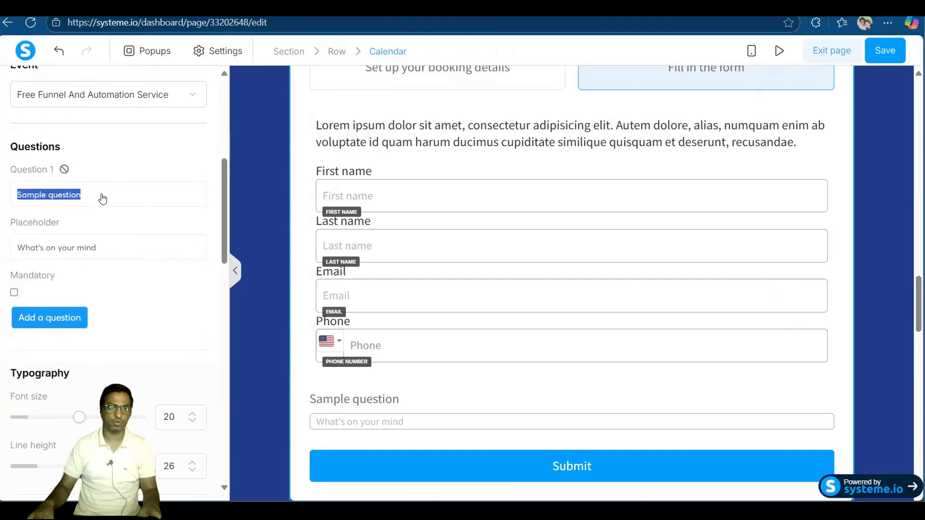
{"action": "left_click", "coordinate": [583, 166]}
{"action": "key", "text": "alt+Tab"}
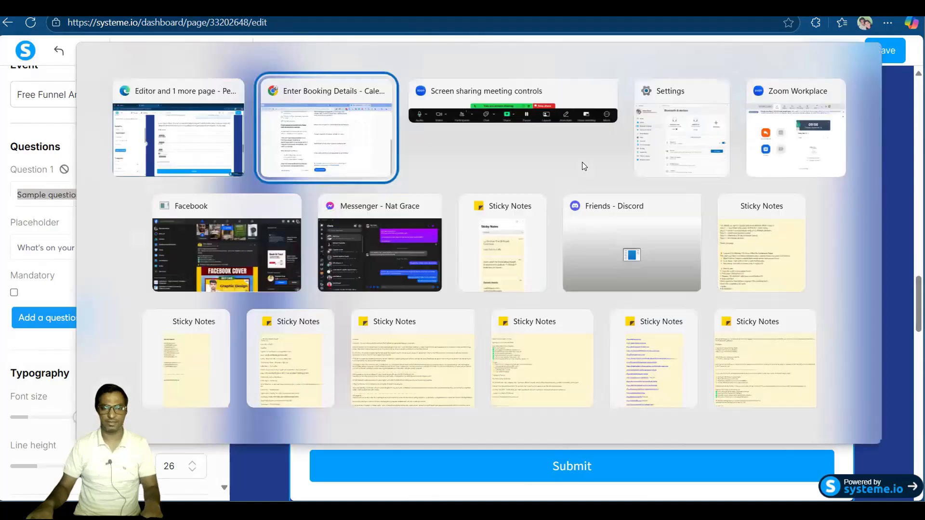
{"action": "scroll", "coordinate": [529, 214], "scroll_direction": "up", "scroll_amount": 5}
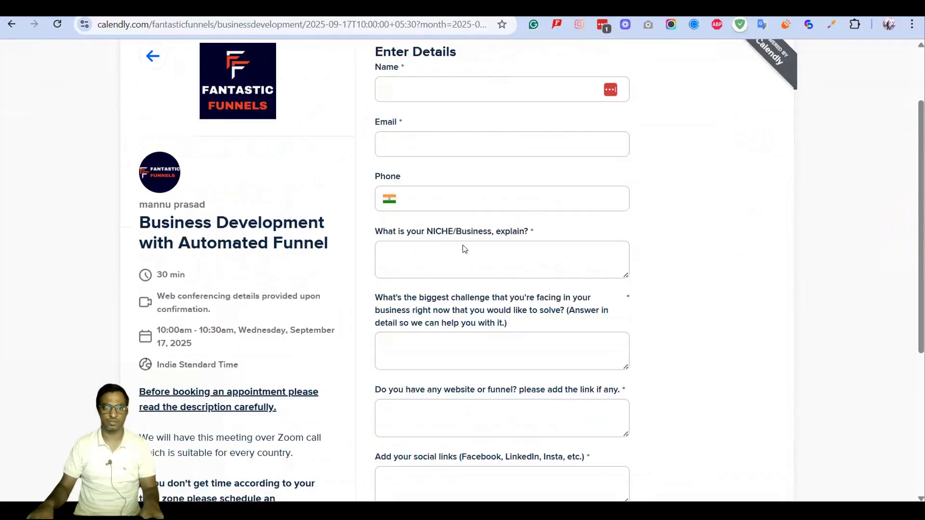
{"action": "left_click_drag", "start_coordinate": [375, 232], "coordinate": [543, 232]}
{"action": "key", "text": "ctrl+c"}
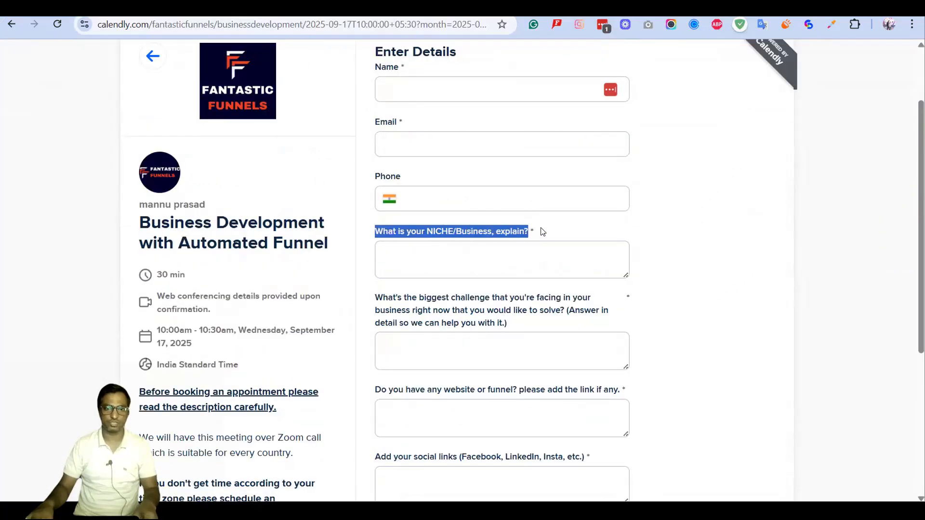
{"action": "key", "text": "alt+Tab"}
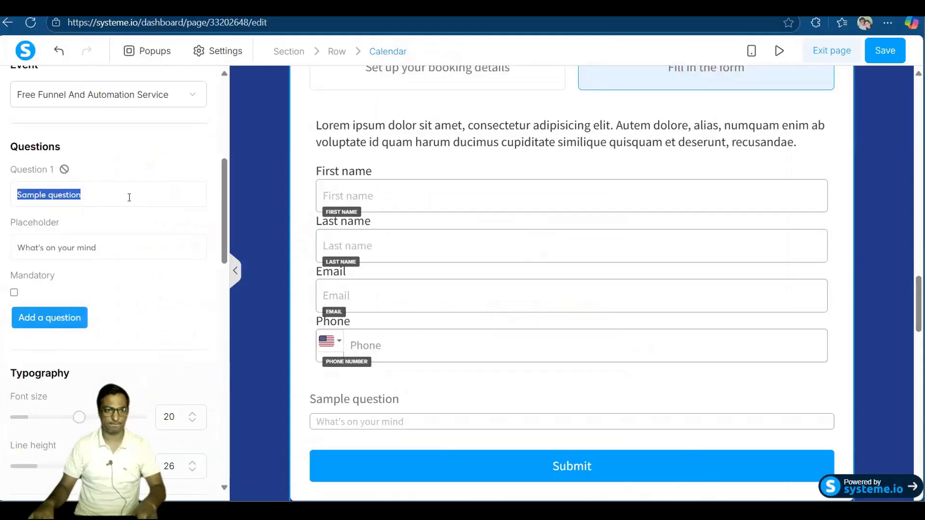
{"action": "key", "text": "ctrl+v"}
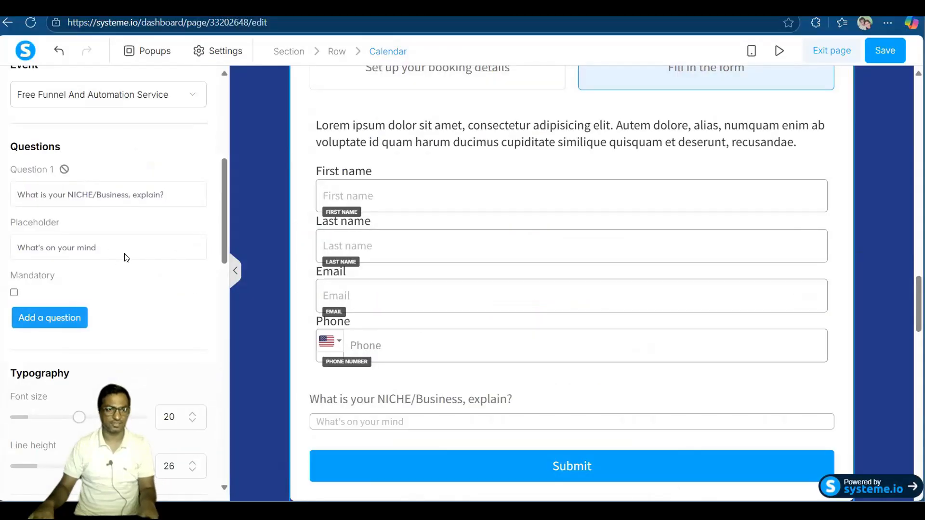
Set the NICHE/Business question's placeholder to "Your Niche" and make the question mandatory.
{"action": "key", "text": "alt+Tab"}
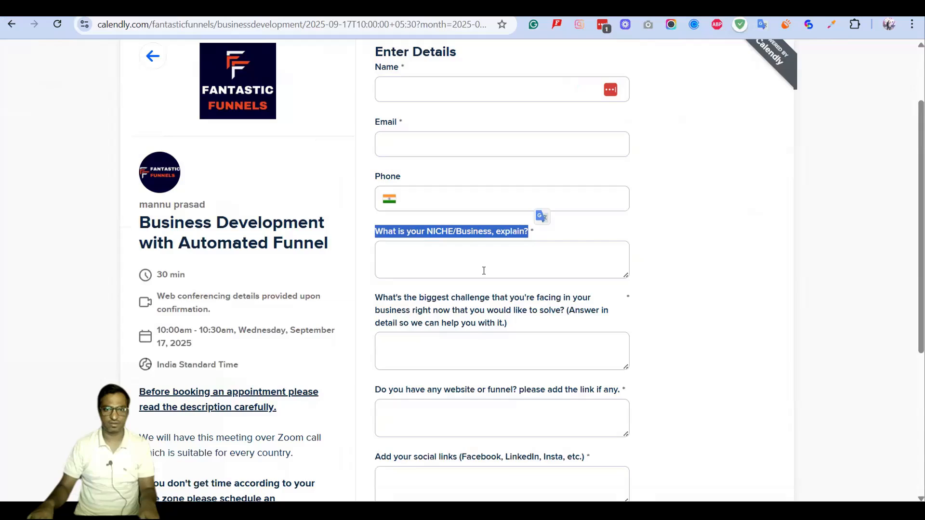
{"action": "key", "text": "alt+Tab"}
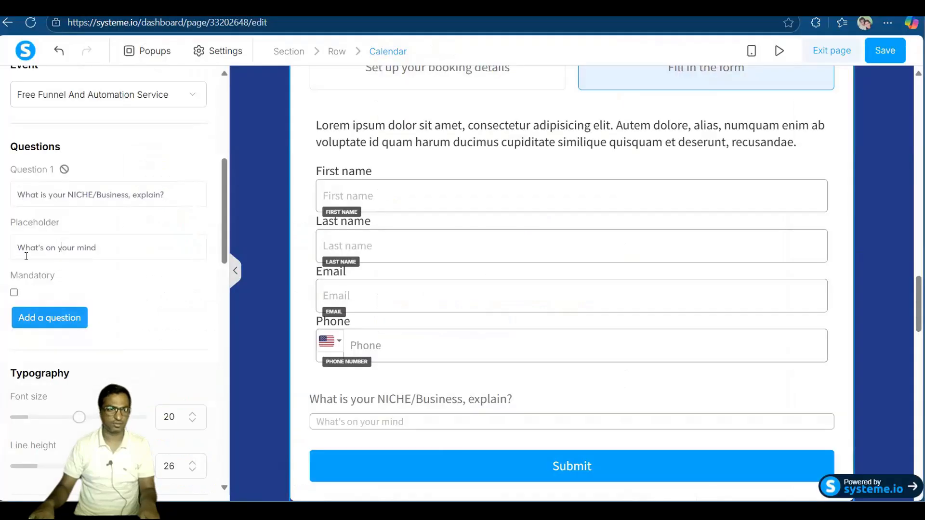
{"action": "left_click_drag", "start_coordinate": [136, 246], "coordinate": [12, 247]}
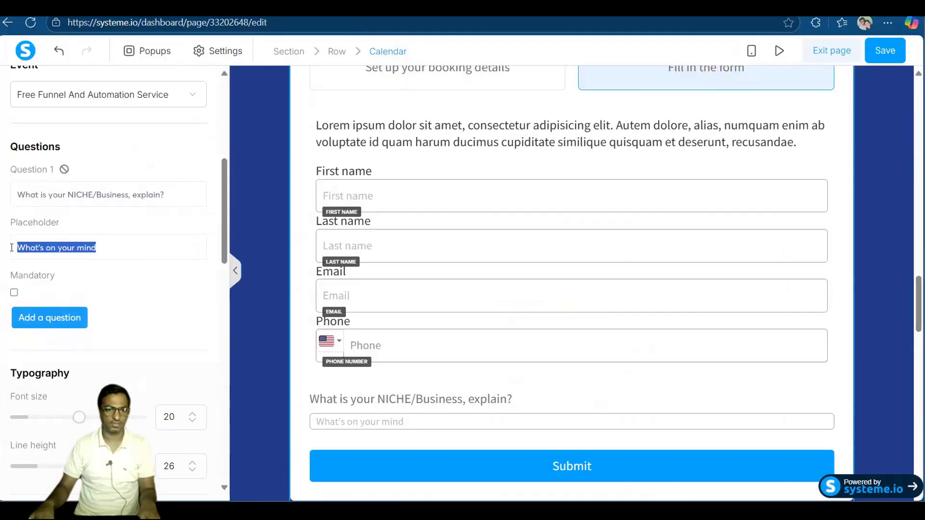
{"action": "key", "text": "BackSpace"}
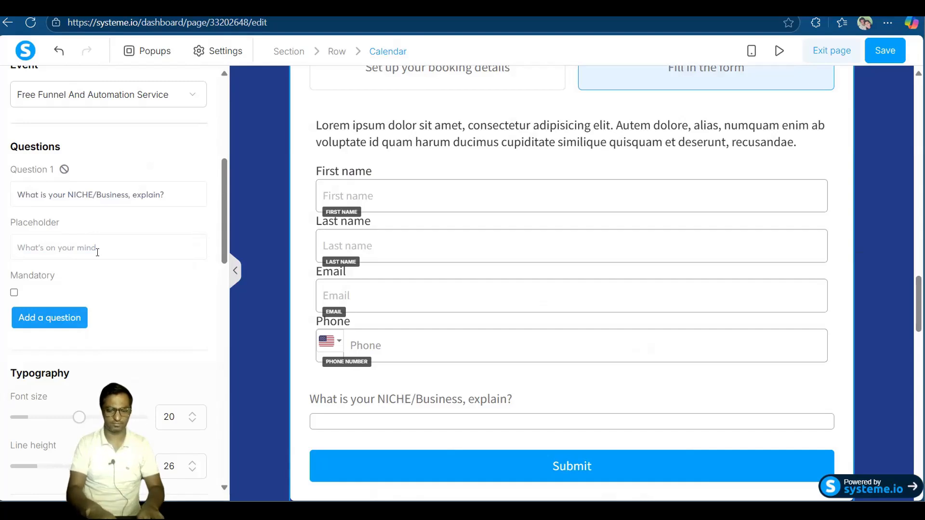
{"action": "type", "text": "You"}
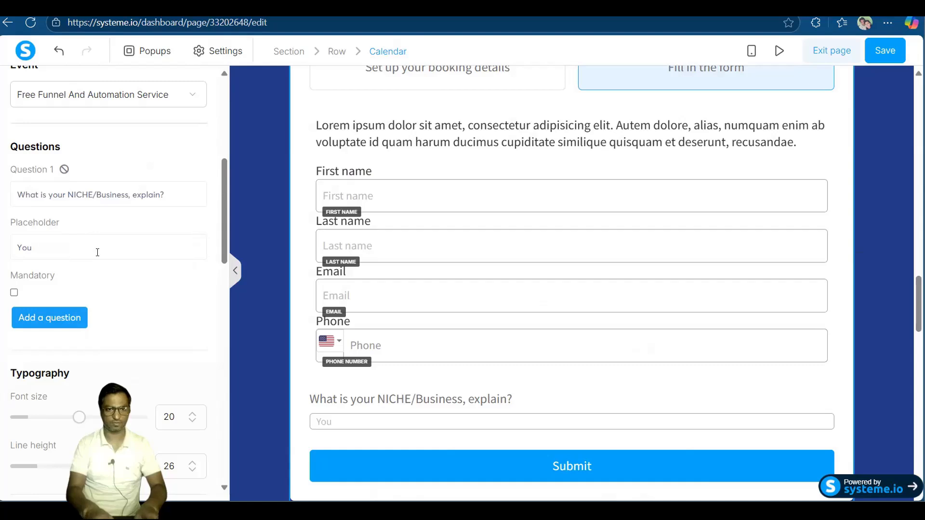
{"action": "type", "text": "r Bu=="}
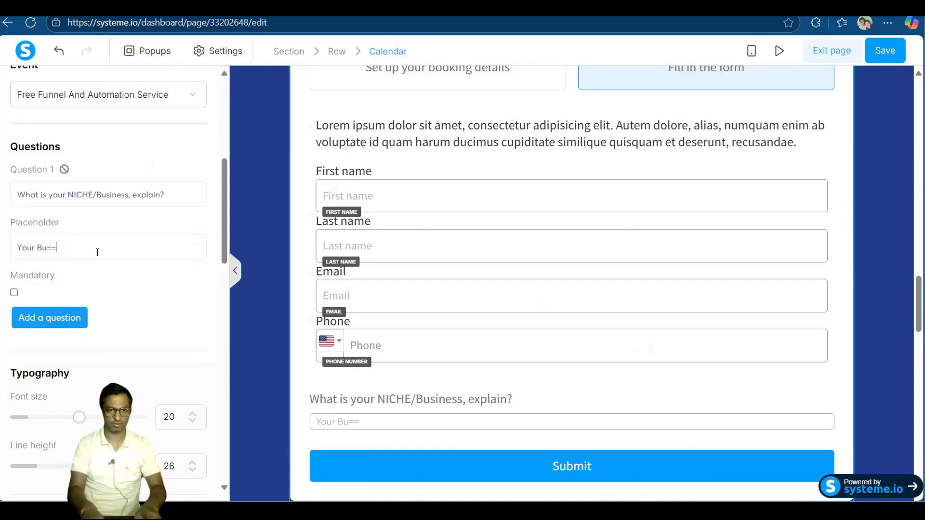
{"action": "key", "text": "BackSpace"}
{"action": "key", "text": "BackSpace"}
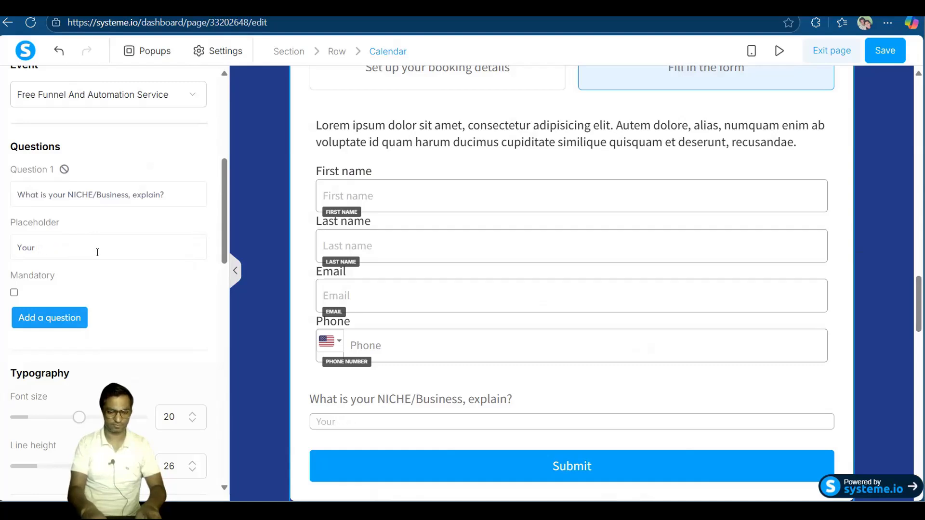
{"action": "type", "text": "Niche"}
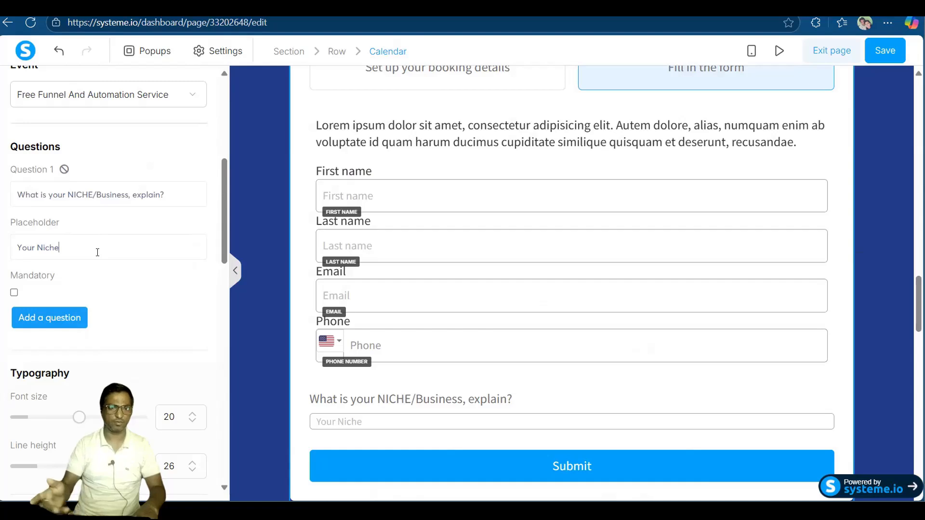
{"action": "left_click", "coordinate": [14, 294]}
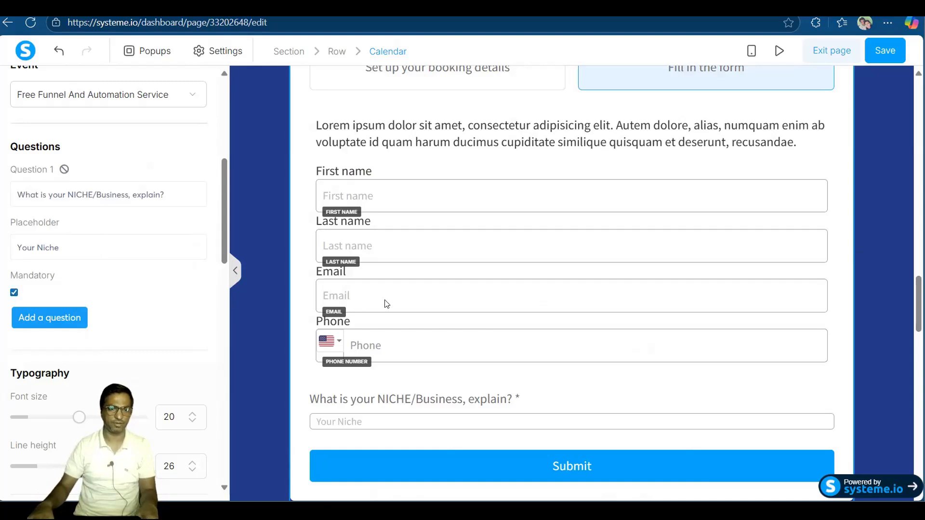
Set the calendar form's typography to font size 25 and line height 33.
{"action": "left_click", "coordinate": [394, 427]}
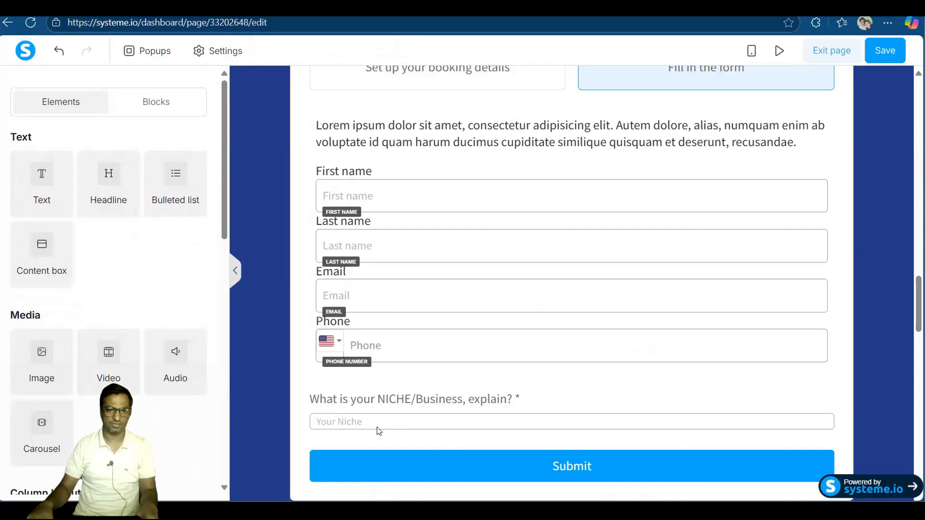
{"action": "left_click", "coordinate": [374, 427]}
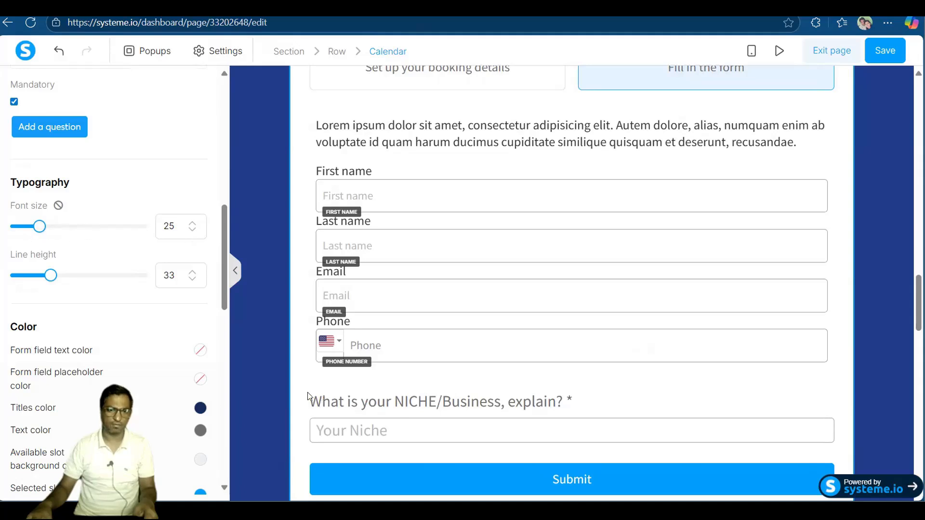
{"action": "left_click", "coordinate": [602, 406]}
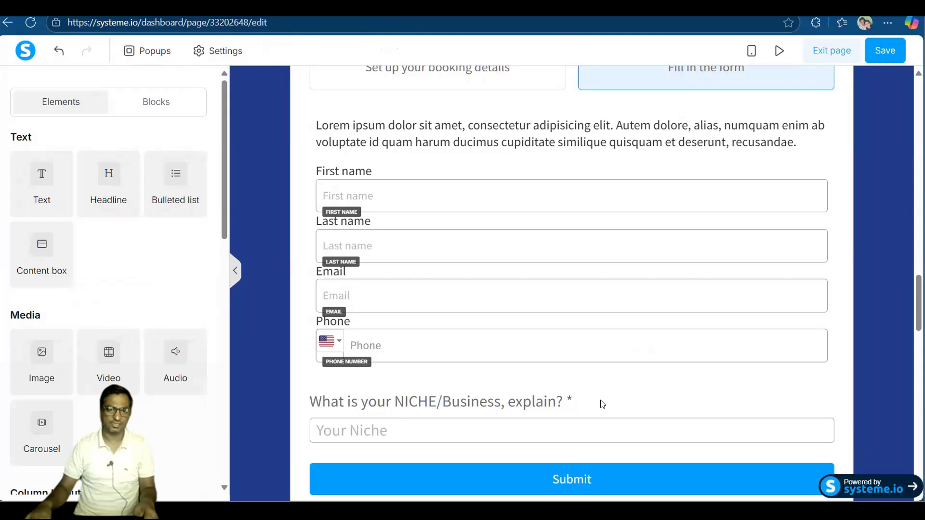
Add a second question to the calendar form and copy the "What's the biggest challenge" question wording from the Calendly form for it.
{"action": "left_click", "coordinate": [419, 432]}
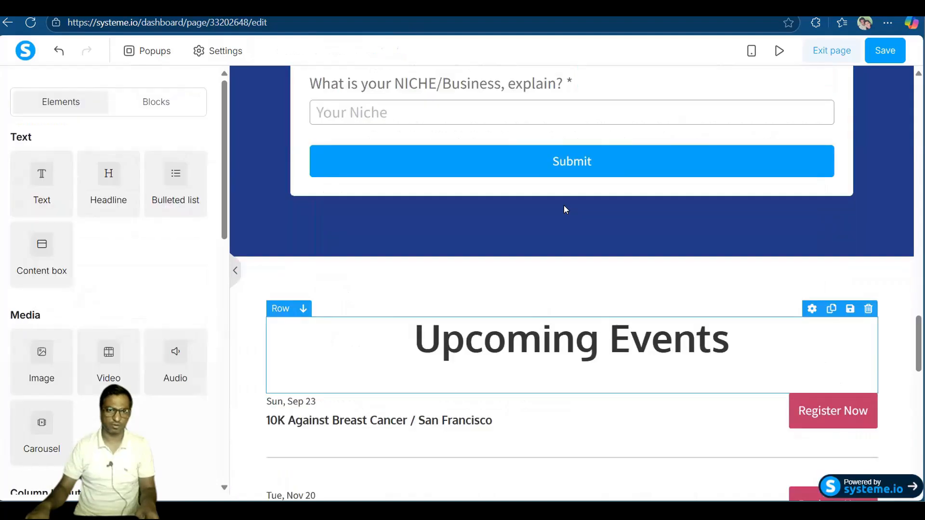
{"action": "scroll", "coordinate": [563, 205], "scroll_direction": "up", "scroll_amount": 1}
{"action": "scroll", "coordinate": [470, 215], "scroll_direction": "up", "scroll_amount": 2}
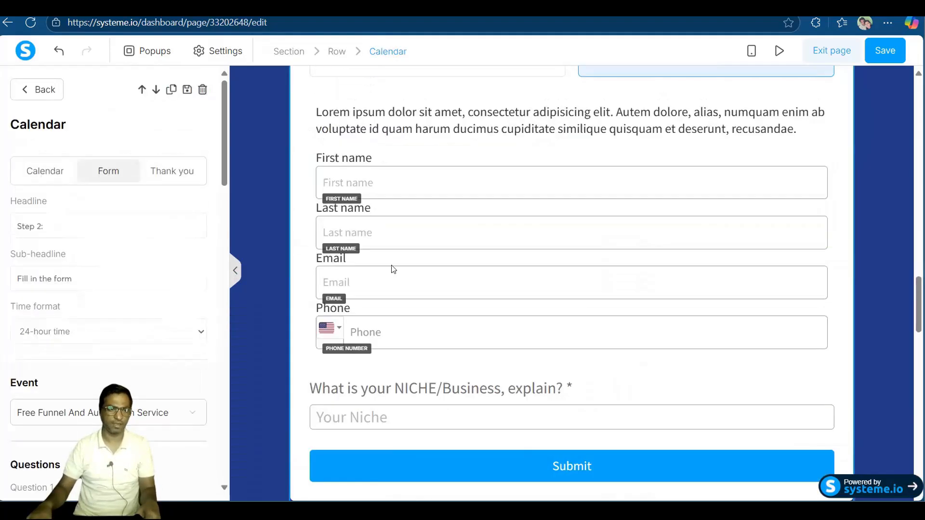
{"action": "scroll", "coordinate": [49, 205], "scroll_direction": "down", "scroll_amount": 10}
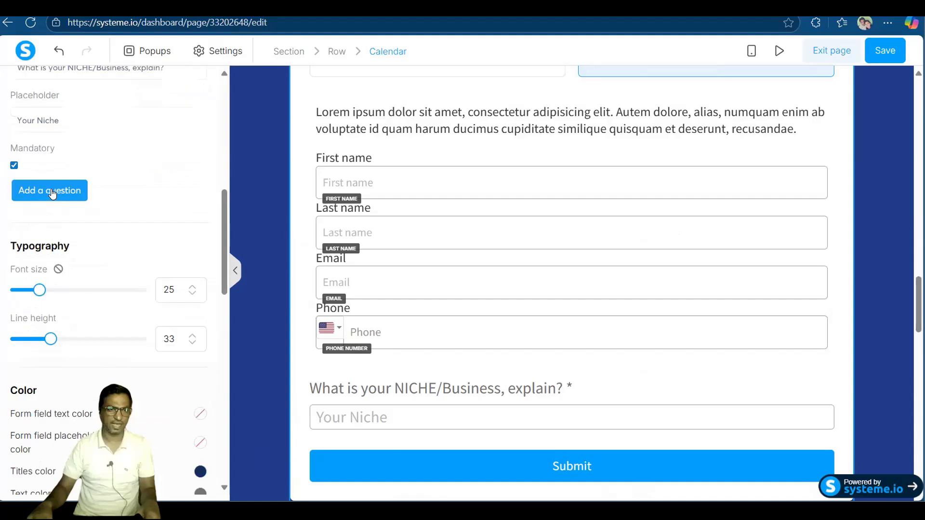
{"action": "left_click", "coordinate": [53, 193]}
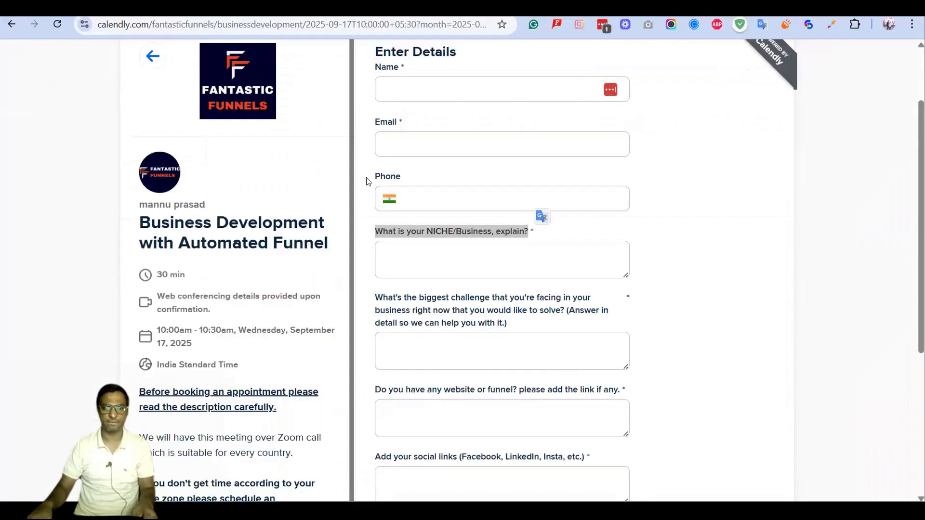
{"action": "scroll", "coordinate": [538, 215], "scroll_direction": "down", "scroll_amount": 3}
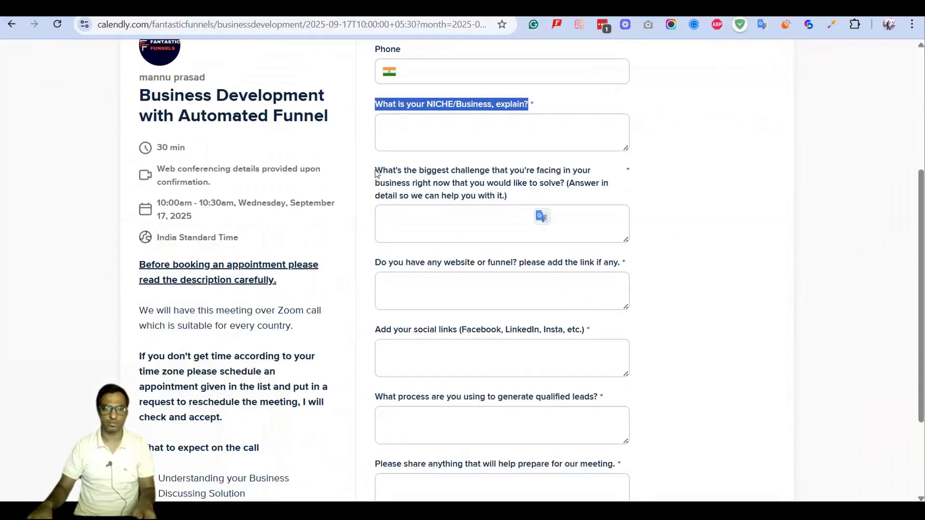
{"action": "left_click_drag", "start_coordinate": [375, 171], "coordinate": [475, 183]}
{"action": "left_click_drag", "start_coordinate": [541, 206], "coordinate": [541, 206]}
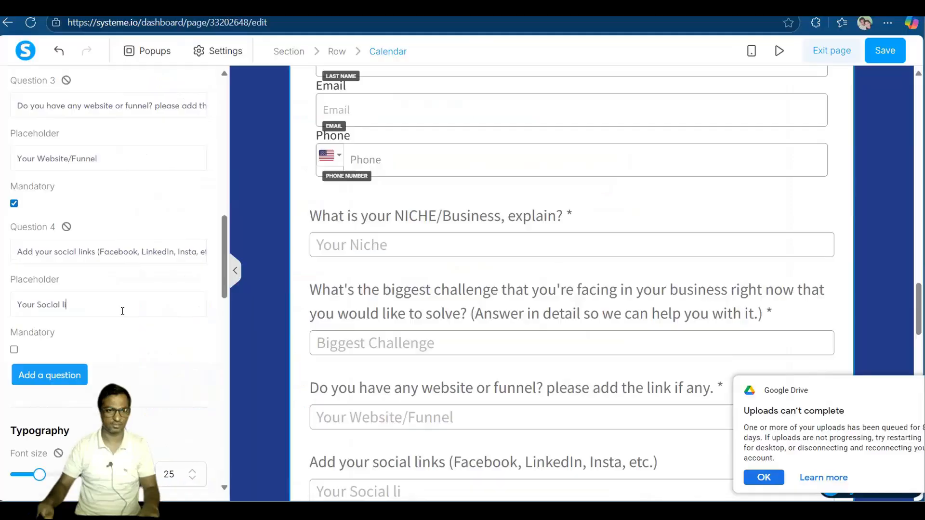
Complete the social links question's placeholder as "Your Social links", make it mandatory, and dismiss the Google Drive upload notice.
{"action": "type", "text": "ks"}
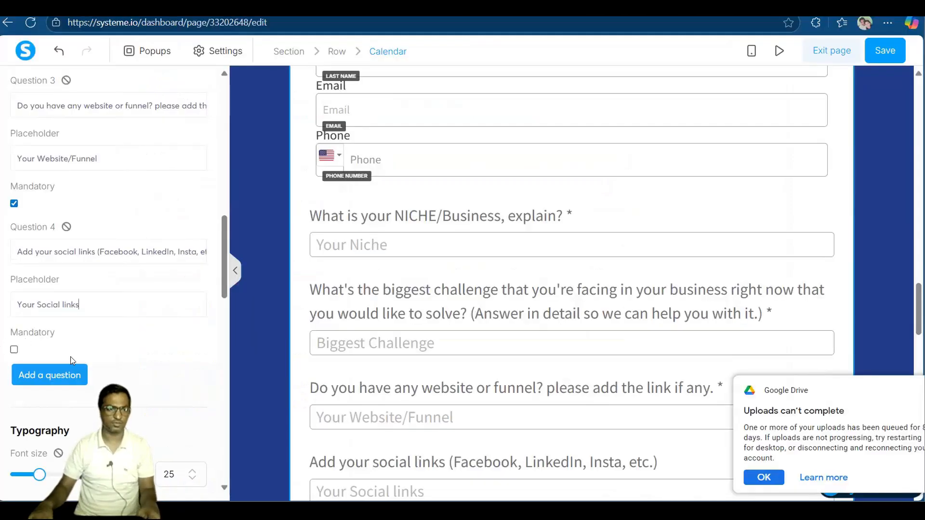
{"action": "left_click", "coordinate": [14, 349]}
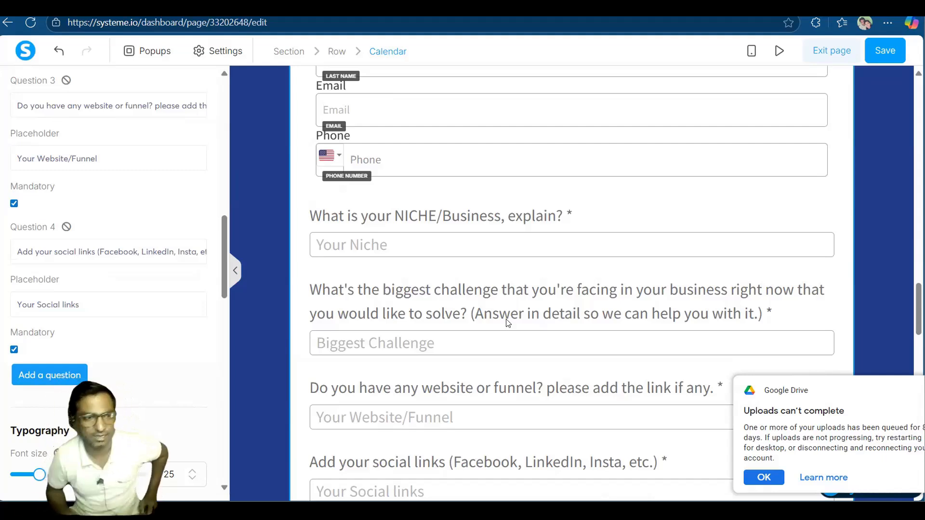
{"action": "left_click", "coordinate": [766, 480]}
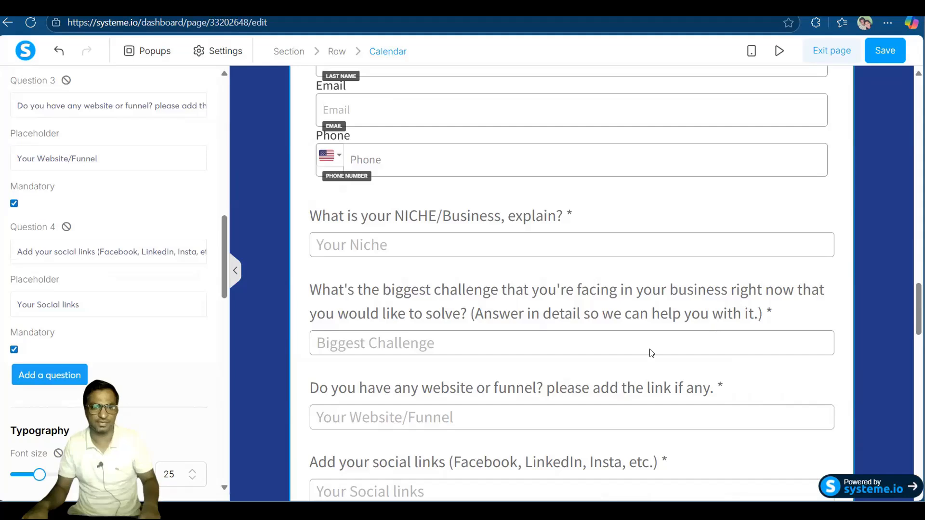
Switch to the Calendly booking form and review its custom questions against those added to the calendar.
{"action": "key", "text": "alt+Tab"}
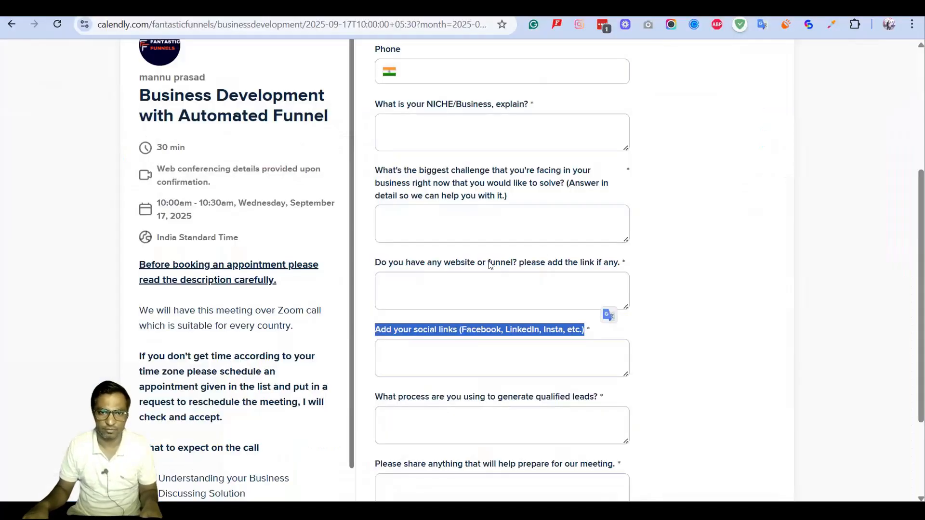
{"action": "left_click", "coordinate": [676, 217]}
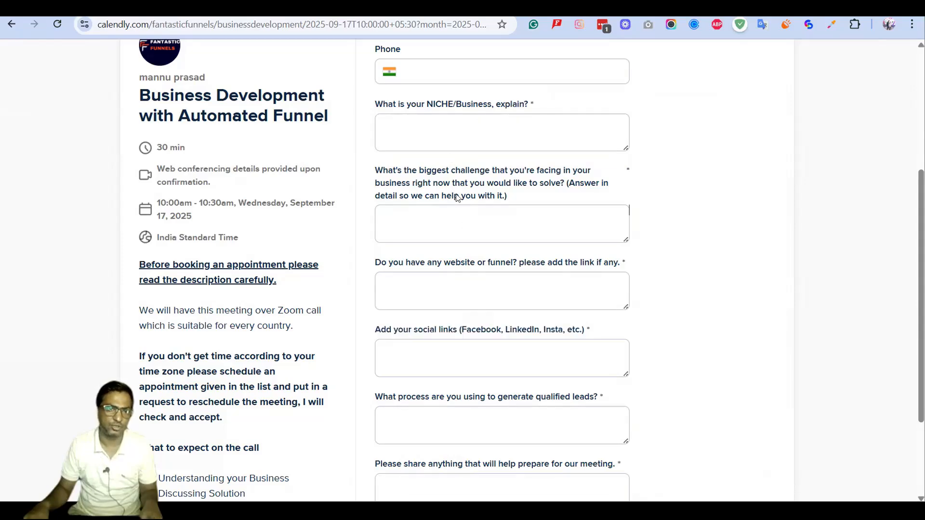
{"action": "scroll", "coordinate": [458, 200], "scroll_direction": "down", "scroll_amount": 1}
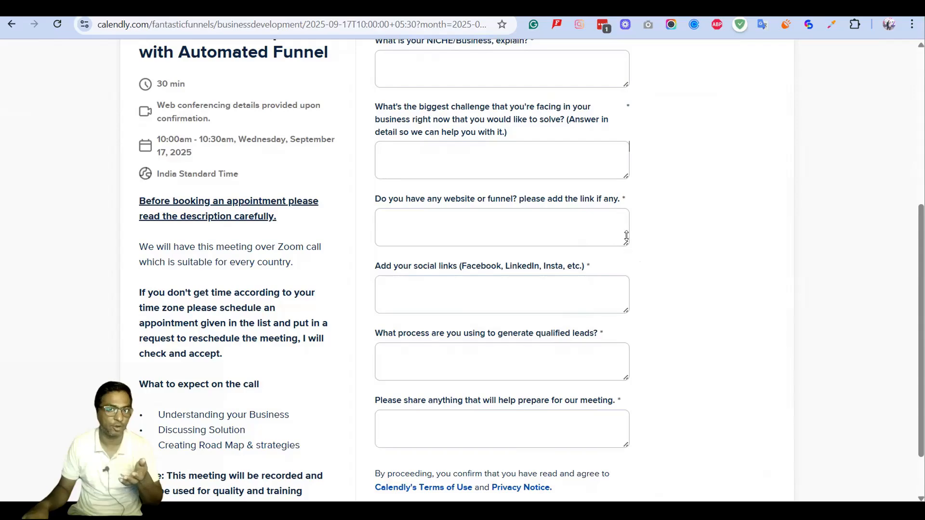
Review the remaining custom questions on the Calendly booking form, down to its Schedule Event section.
{"action": "scroll", "coordinate": [626, 313], "scroll_direction": "down", "scroll_amount": 2}
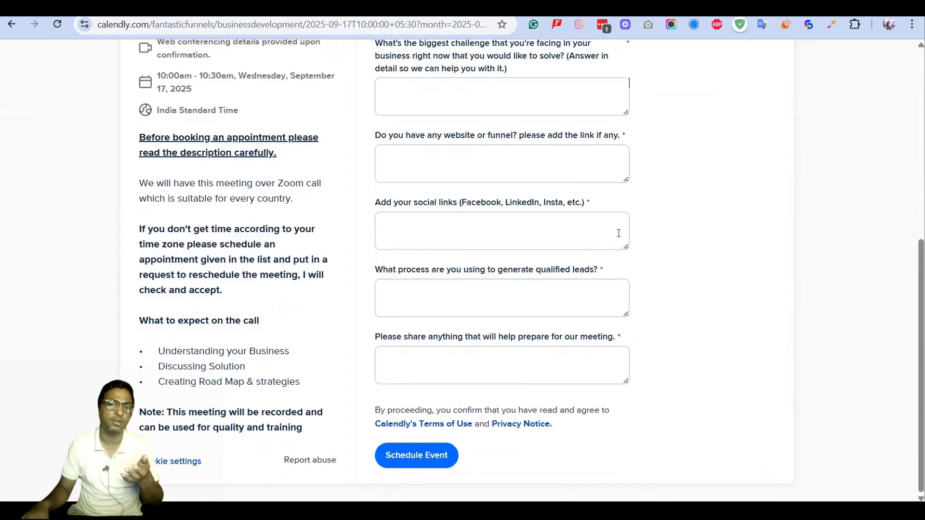
{"action": "scroll", "coordinate": [624, 120], "scroll_direction": "up", "scroll_amount": 5}
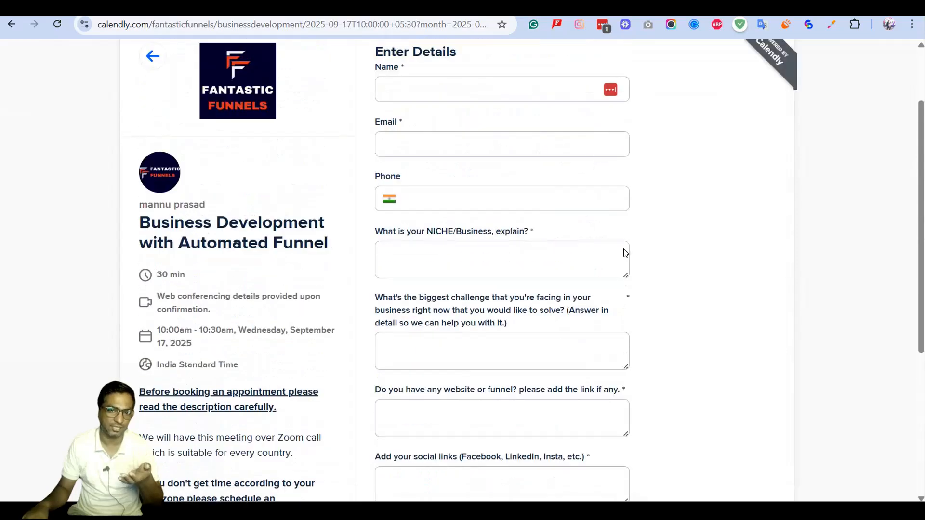
{"action": "scroll", "coordinate": [625, 252], "scroll_direction": "down", "scroll_amount": 4}
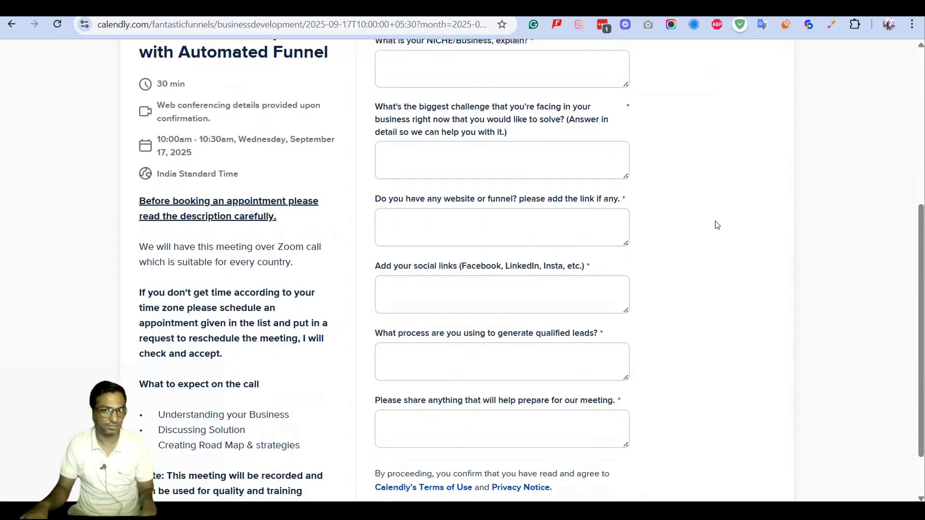
Switch to the systeme.io page editor and examine the calendar form's questions, typography, color, border and spacing settings.
{"action": "key", "text": "alt+Tab"}
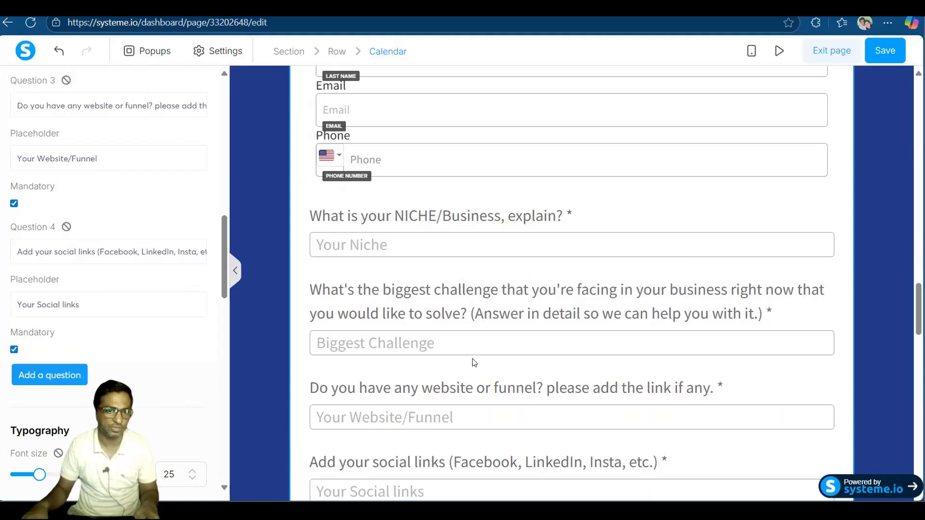
{"action": "scroll", "coordinate": [766, 306], "scroll_direction": "down", "scroll_amount": 5}
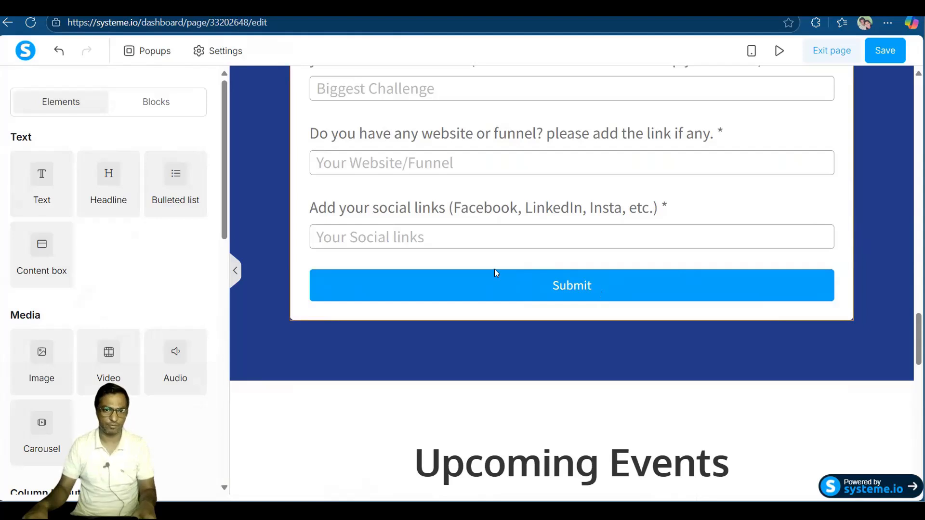
{"action": "left_click", "coordinate": [462, 299]}
{"action": "scroll", "coordinate": [463, 300], "scroll_direction": "up", "scroll_amount": 3}
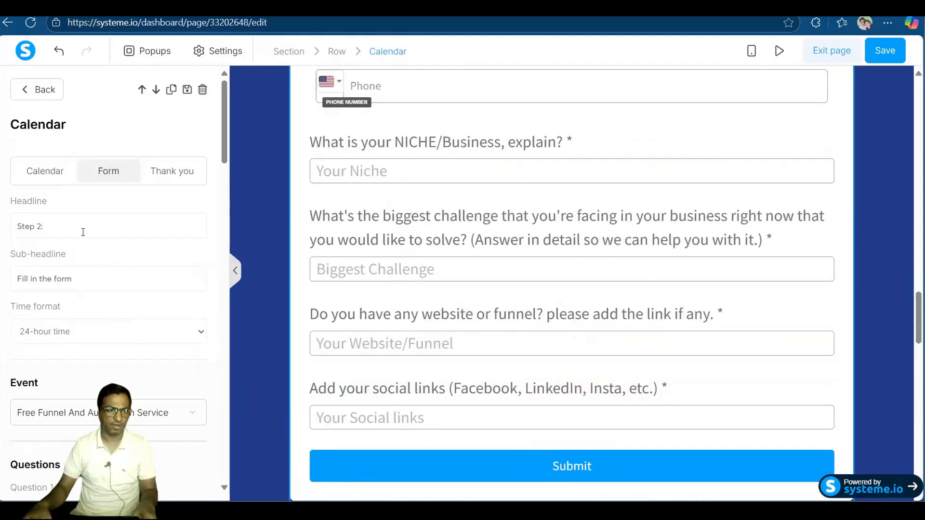
{"action": "scroll", "coordinate": [72, 355], "scroll_direction": "down", "scroll_amount": 10}
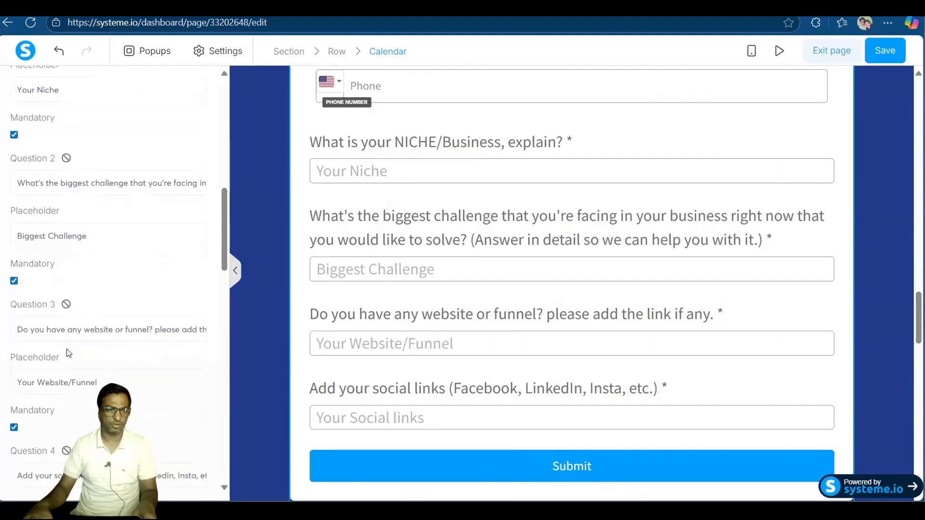
{"action": "scroll", "coordinate": [68, 354], "scroll_direction": "down", "scroll_amount": 10}
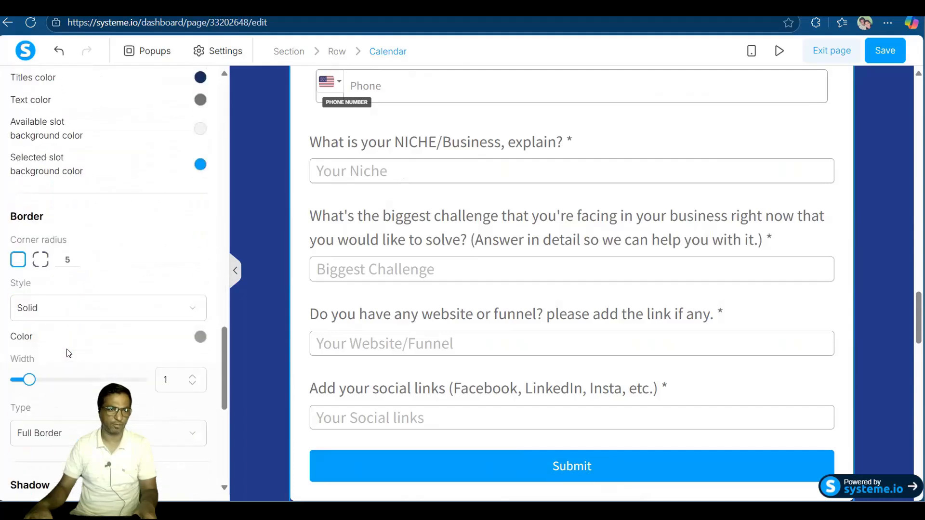
{"action": "scroll", "coordinate": [68, 354], "scroll_direction": "down", "scroll_amount": 5}
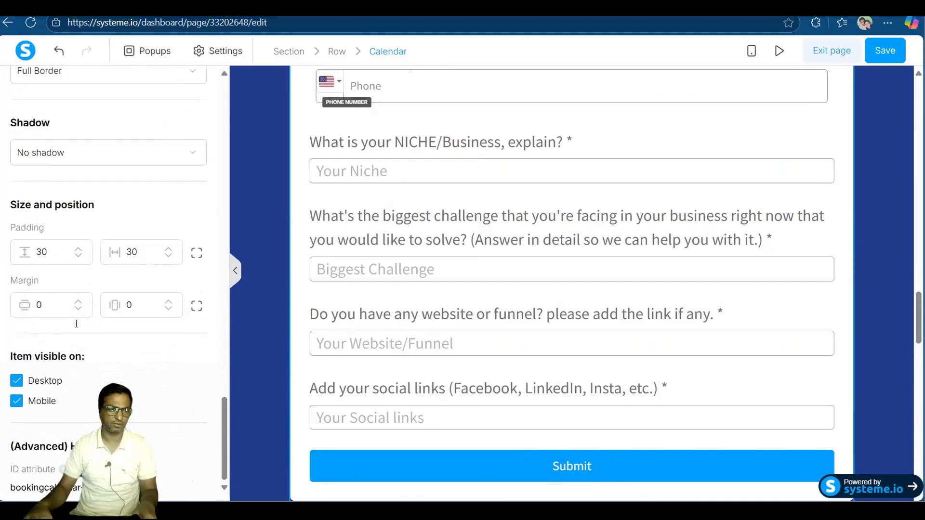
{"action": "scroll", "coordinate": [123, 314], "scroll_direction": "up", "scroll_amount": 15}
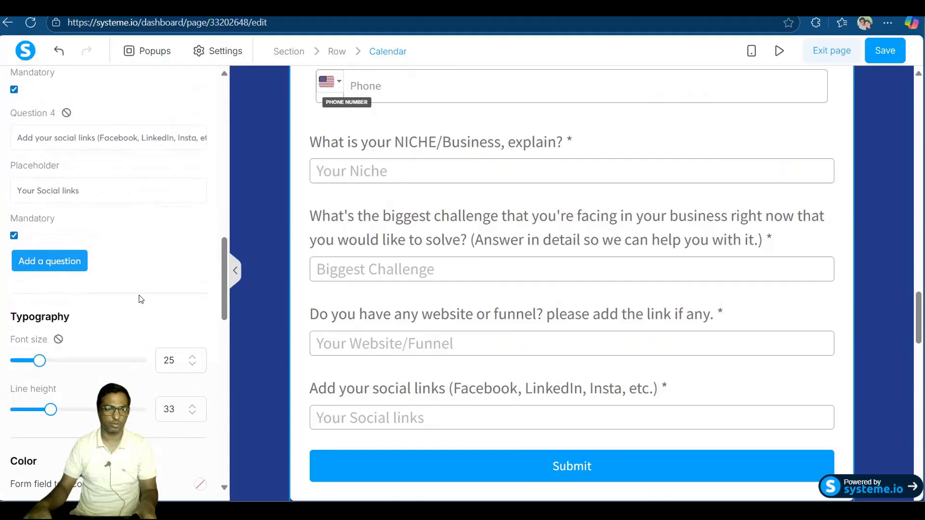
{"action": "scroll", "coordinate": [140, 298], "scroll_direction": "up", "scroll_amount": 10}
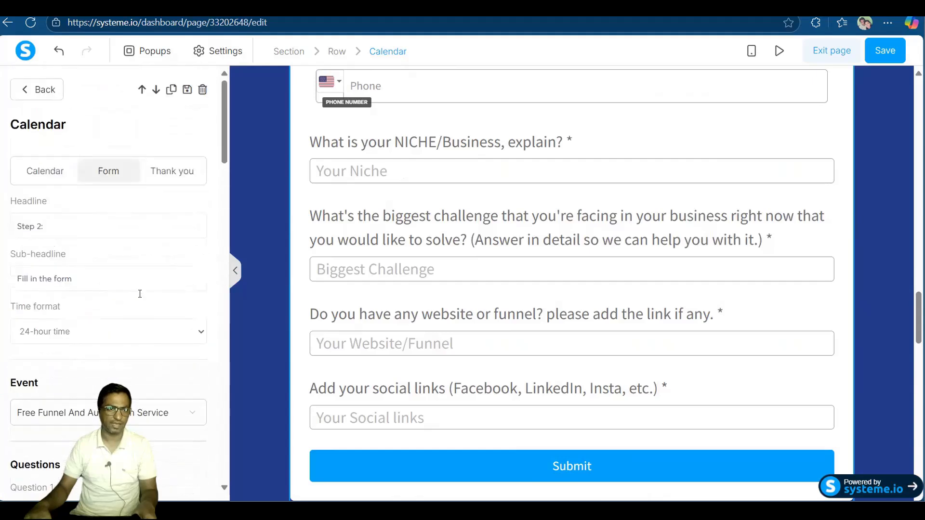
Open the calendar's thank-you settings and select the booking confirmation preview for editing.
{"action": "left_click", "coordinate": [176, 168]}
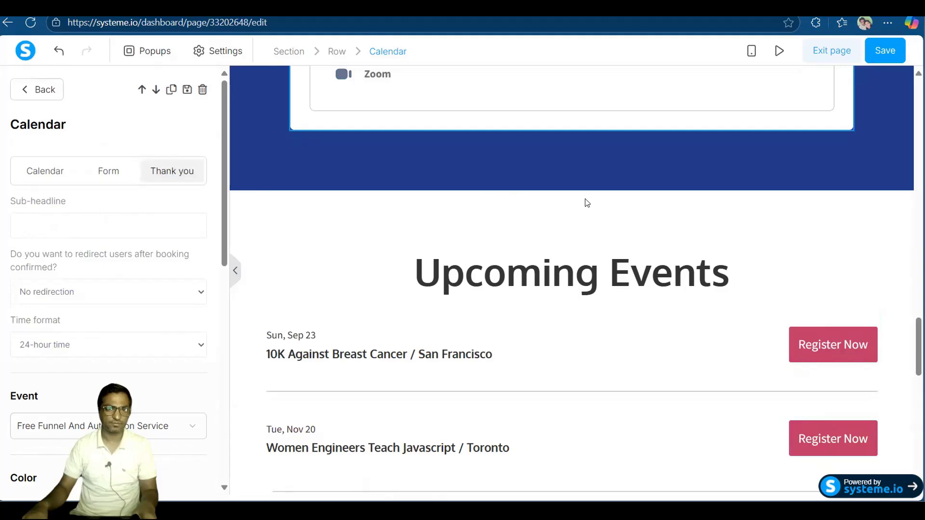
{"action": "left_click", "coordinate": [621, 189]}
{"action": "scroll", "coordinate": [530, 191], "scroll_direction": "up", "scroll_amount": 9}
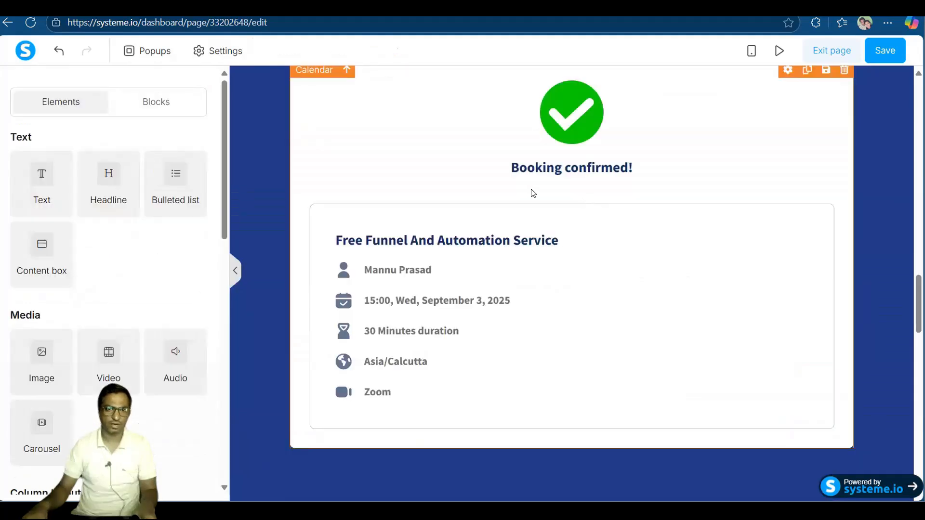
{"action": "left_click", "coordinate": [393, 271]}
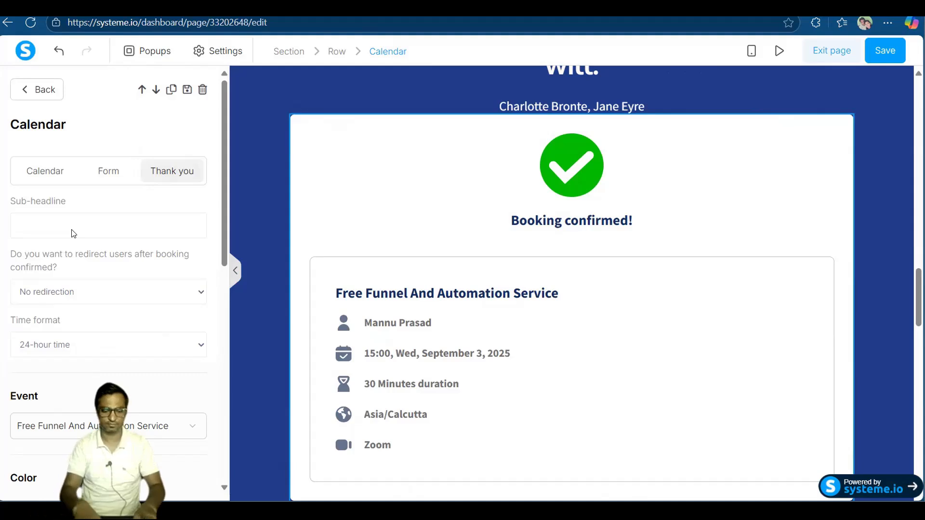
{"action": "type", "text": "Booking"}
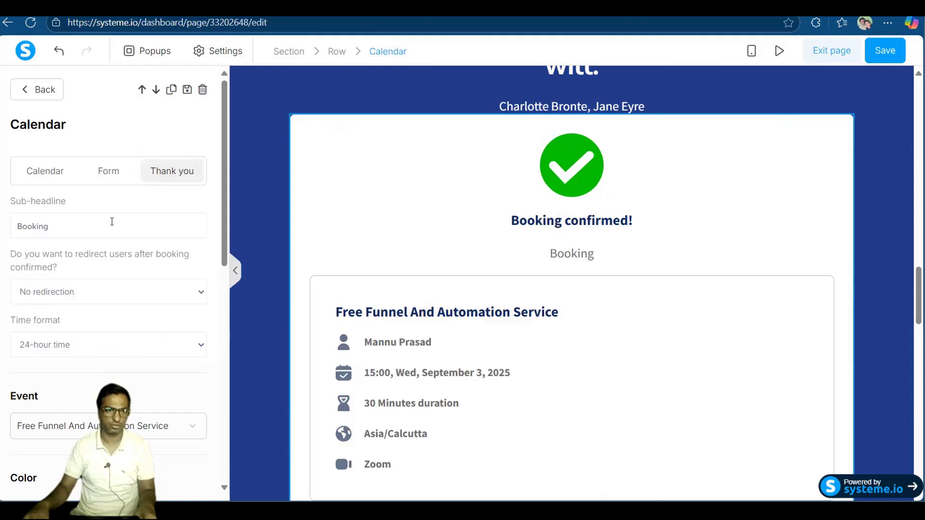
{"action": "key", "text": "Escape"}
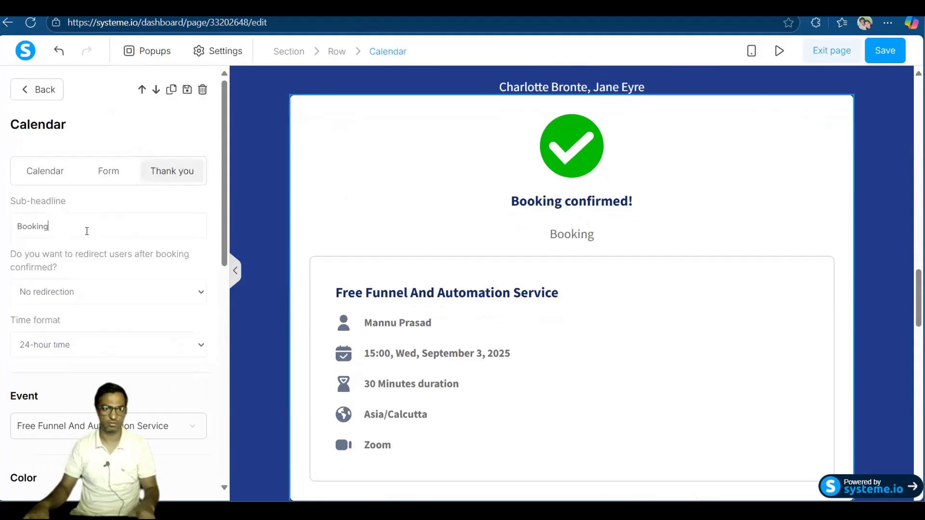
{"action": "key", "text": "BackSpace"}
{"action": "key", "text": "BackSpace"}
{"action": "key", "text": "BackSpace"}
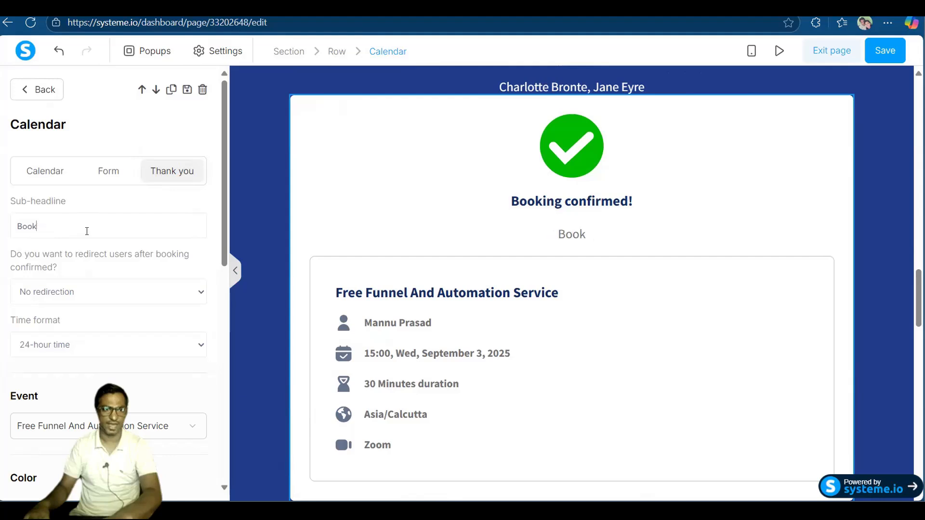
{"action": "key", "text": "BackSpace"}
{"action": "key", "text": "BackSpace"}
{"action": "key", "text": "BackSpace"}
{"action": "key", "text": "BackSpace"}
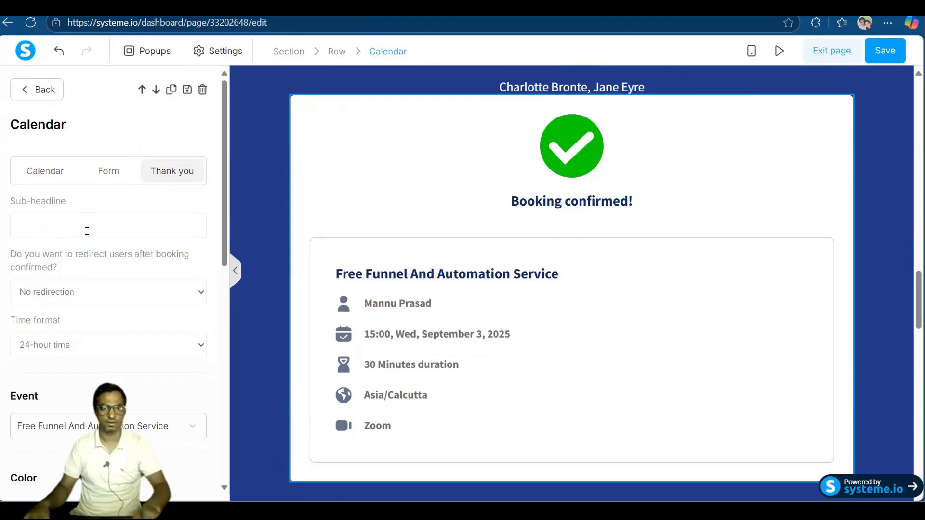
Set the thank-you sub-headline to "Please check your email for more details".
{"action": "type", "text": "P"}
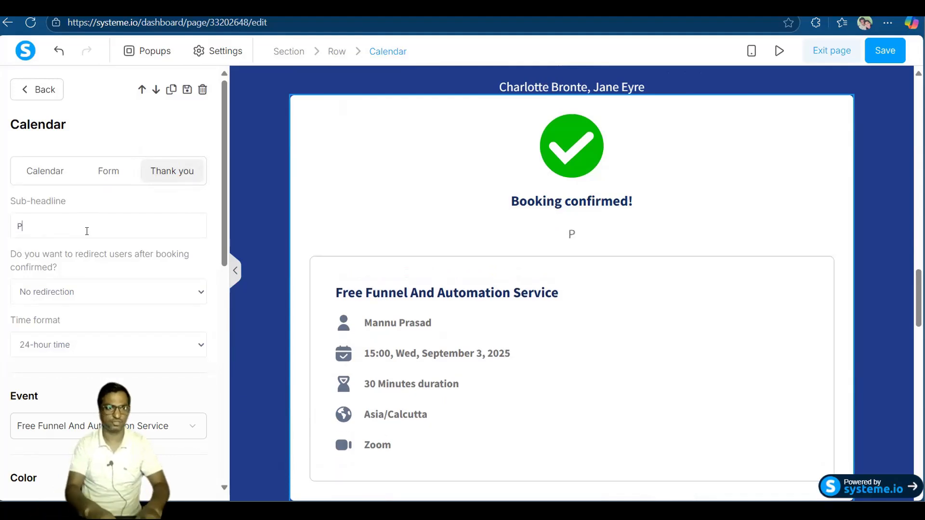
{"action": "type", "text": "lease cgej"}
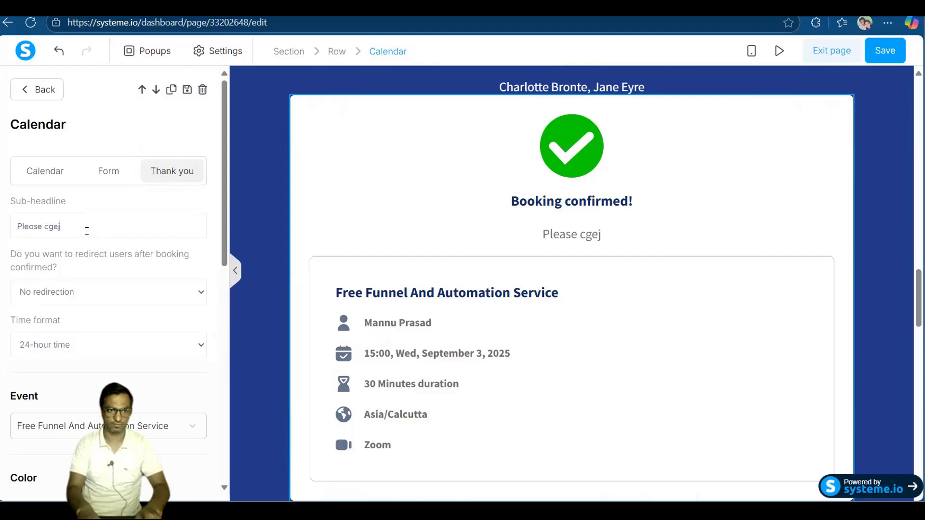
{"action": "key", "text": "BackSpace"}
{"action": "key", "text": "BackSpace"}
{"action": "type", "text": "hceck y"}
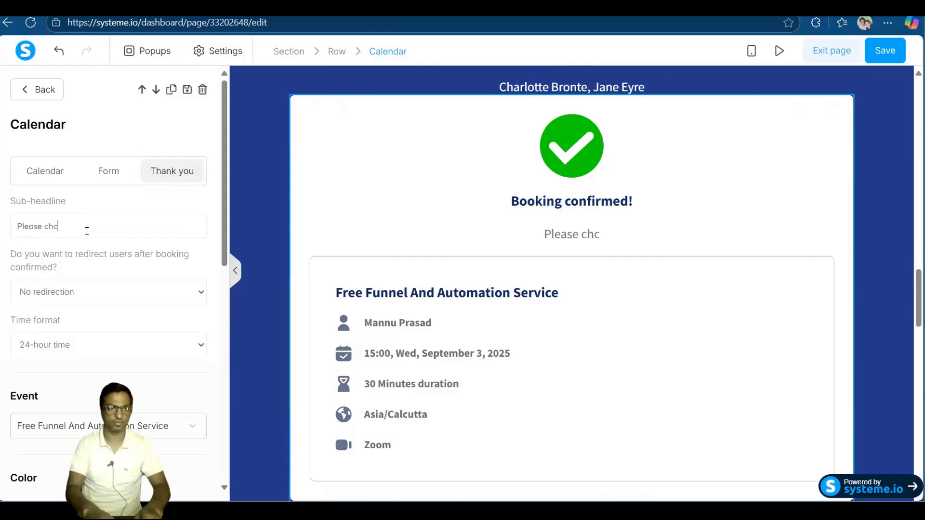
{"action": "key", "text": "BackSpace"}
{"action": "key", "text": "BackSpace"}
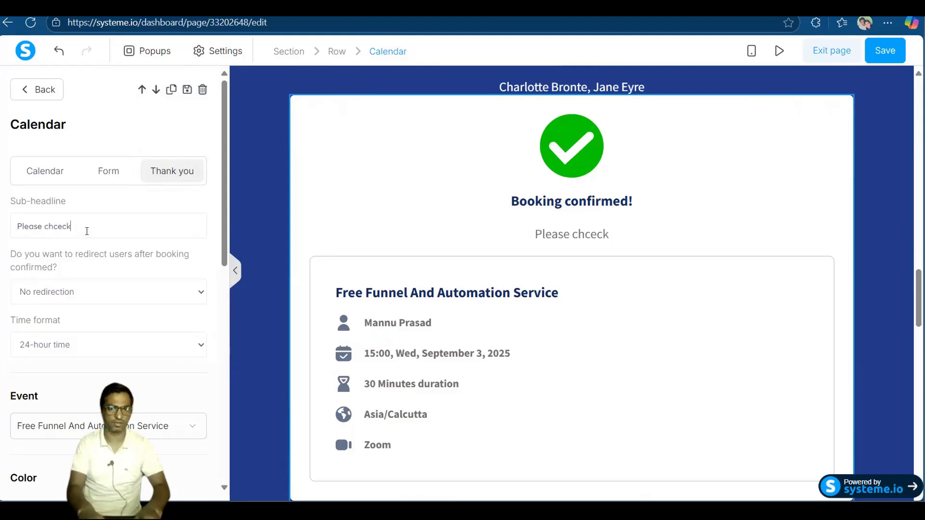
{"action": "key", "text": "BackSpace"}
{"action": "key", "text": "BackSpace"}
{"action": "key", "text": "BackSpace"}
{"action": "key", "text": "BackSpace"}
{"action": "key", "text": "BackSpace"}
{"action": "key", "text": "BackSpace"}
{"action": "key", "text": "BackSpace"}
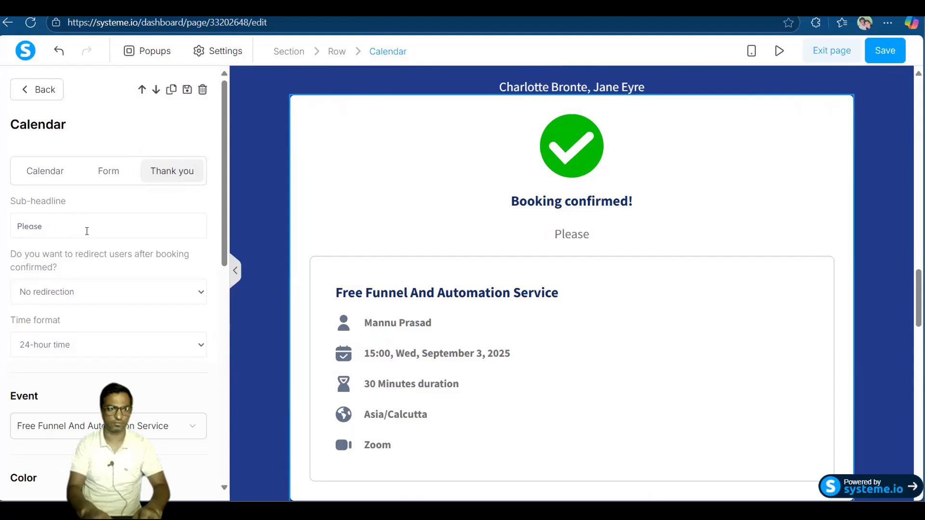
{"action": "type", "text": "check your em"}
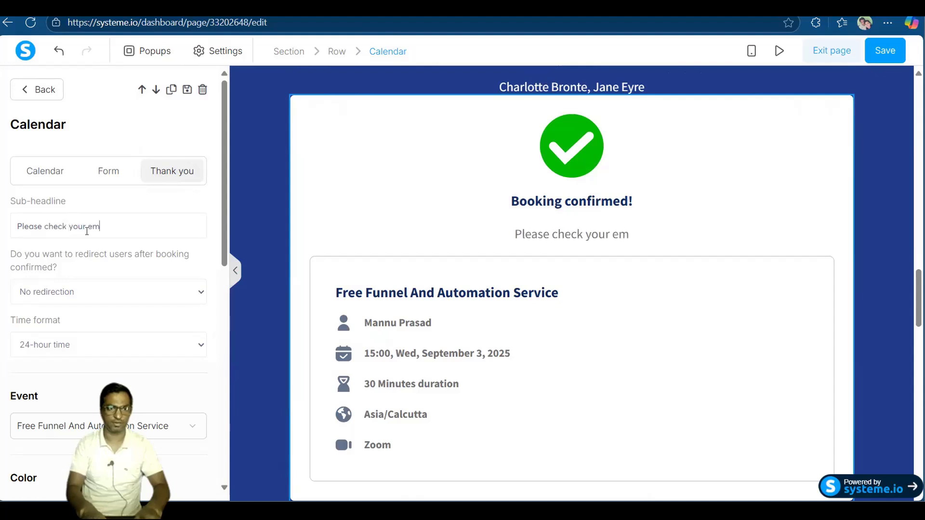
{"action": "type", "text": "ail for mo"}
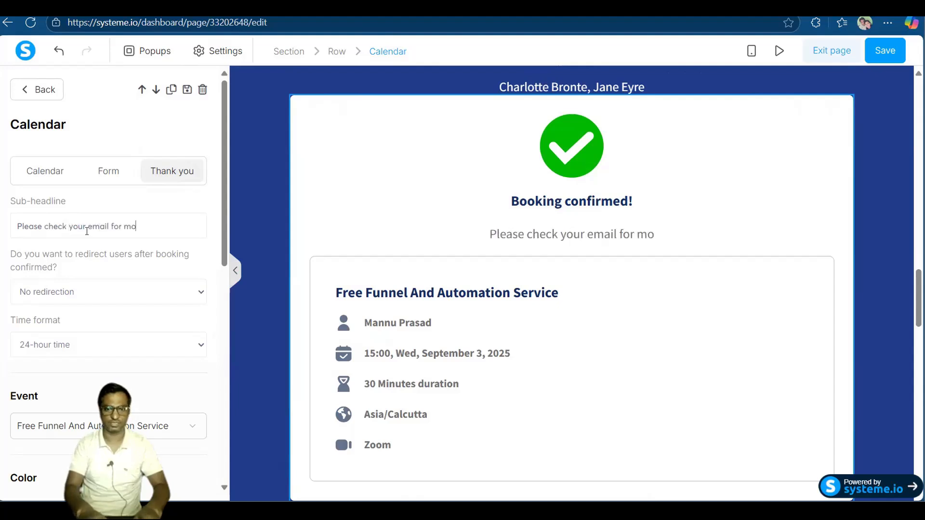
{"action": "type", "text": "re detail"}
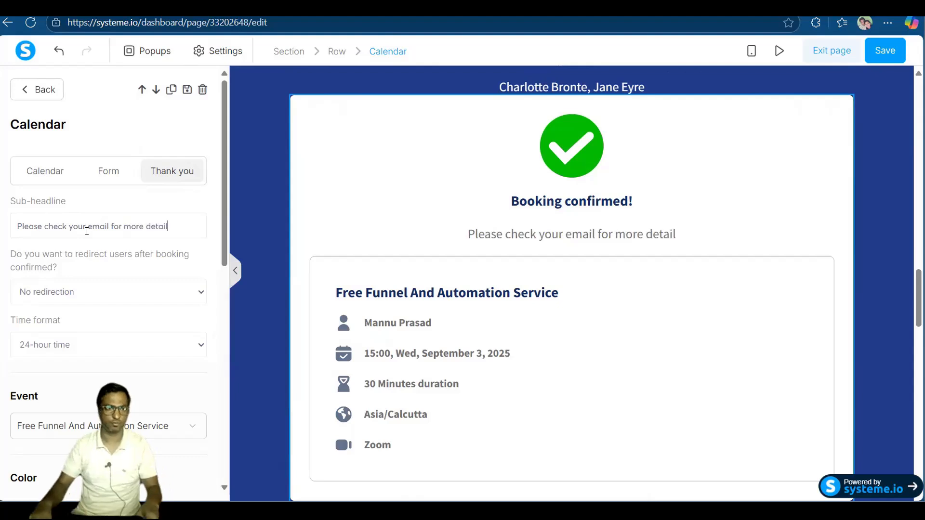
{"action": "type", "text": "s"}
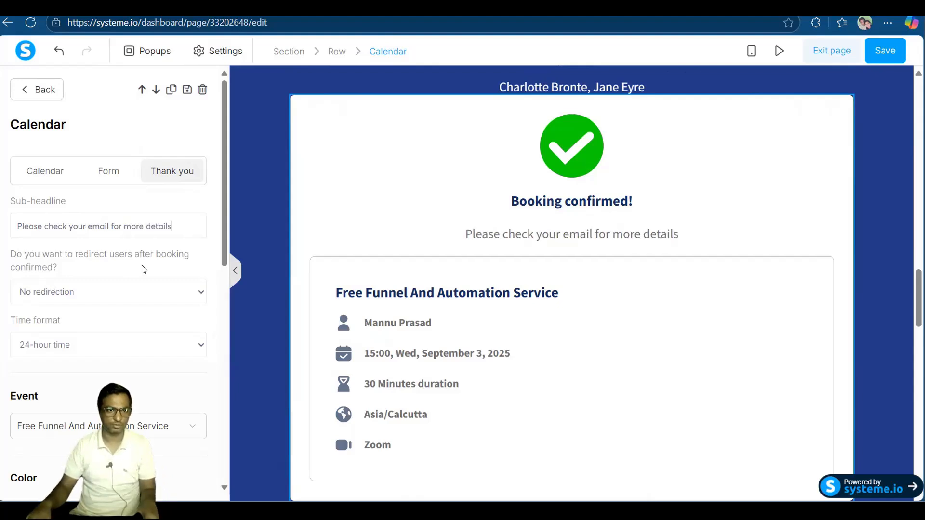
Try redirecting users to a custom URL after a confirmed booking, and return the setting to No redirection.
{"action": "scroll", "coordinate": [162, 232], "scroll_direction": "down", "scroll_amount": 1}
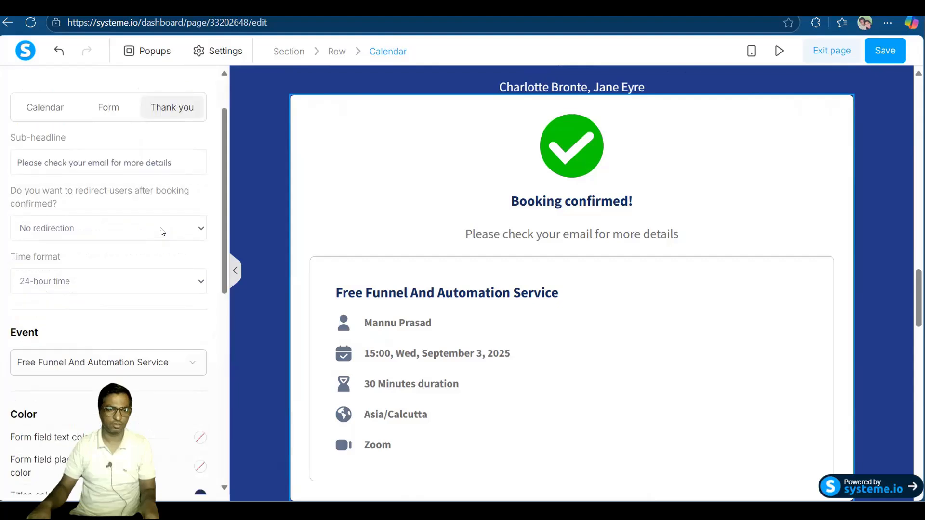
{"action": "left_click", "coordinate": [162, 232]}
{"action": "left_click", "coordinate": [162, 232]}
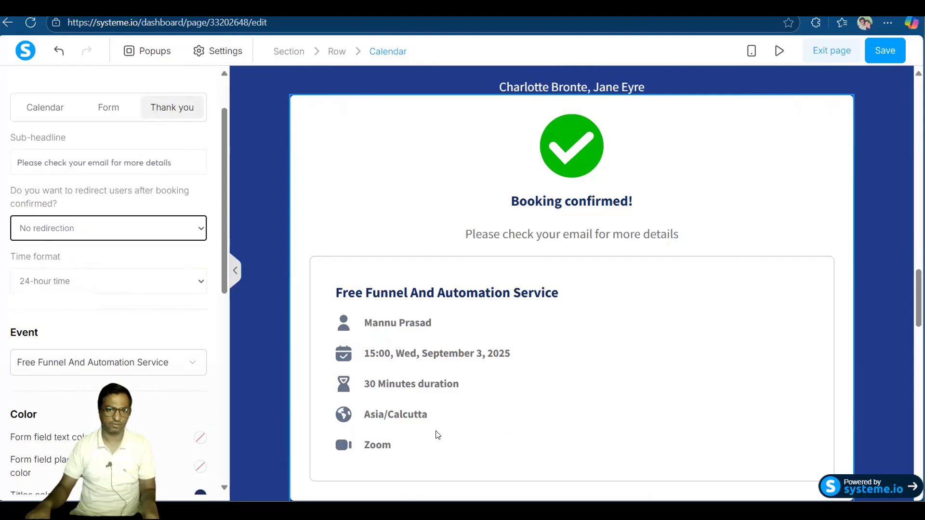
{"action": "left_click", "coordinate": [183, 236]}
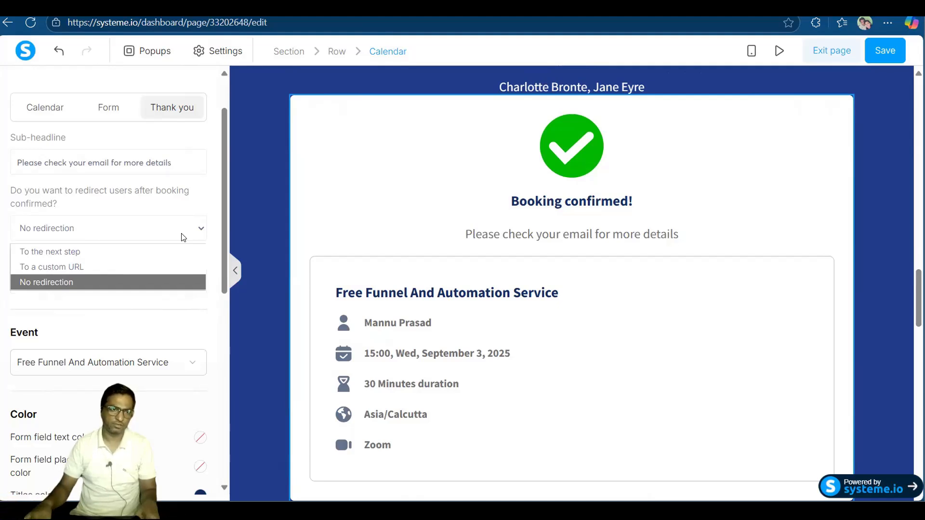
{"action": "left_click", "coordinate": [39, 267]}
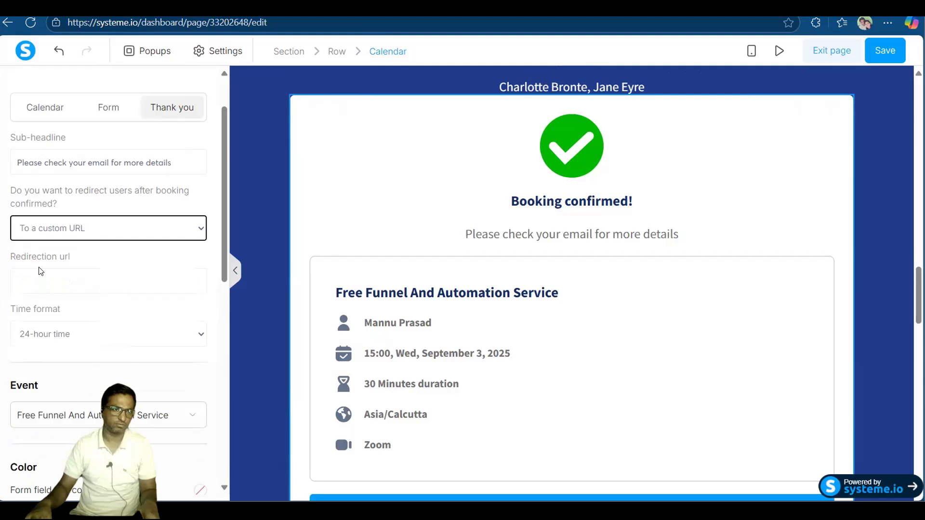
{"action": "left_click", "coordinate": [133, 229]}
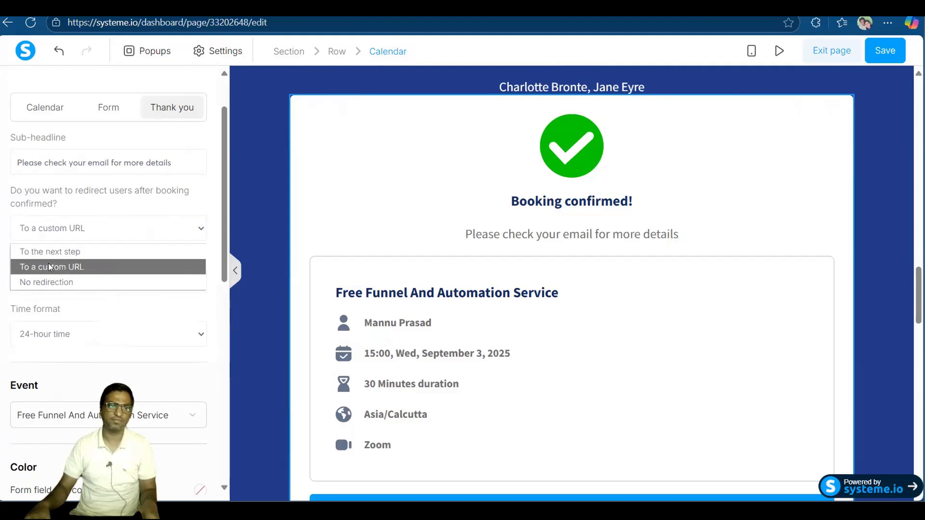
{"action": "left_click", "coordinate": [51, 267]}
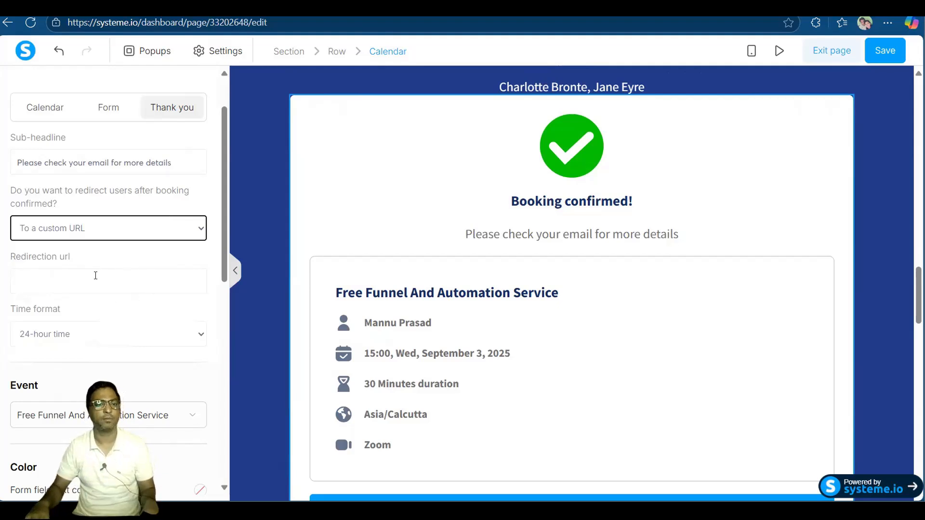
{"action": "left_click", "coordinate": [95, 280]}
{"action": "left_click", "coordinate": [140, 237]}
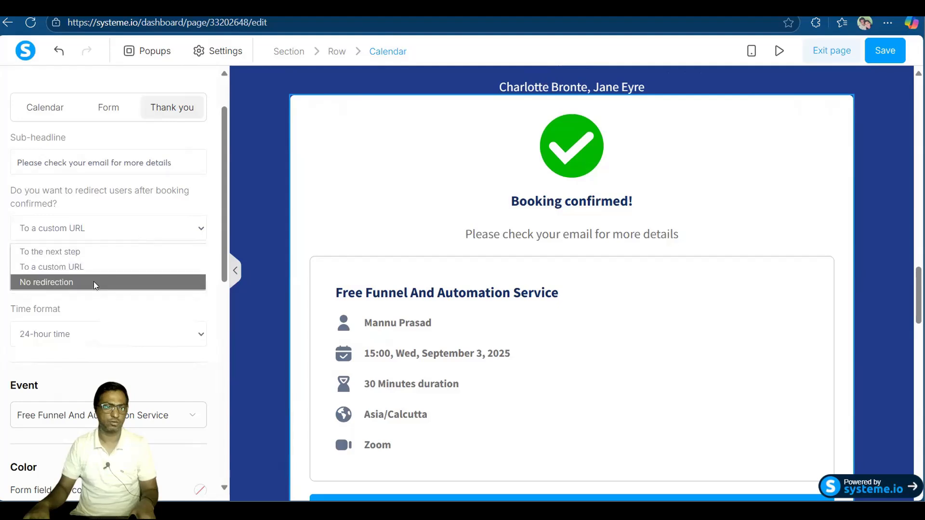
{"action": "left_click", "coordinate": [92, 281]}
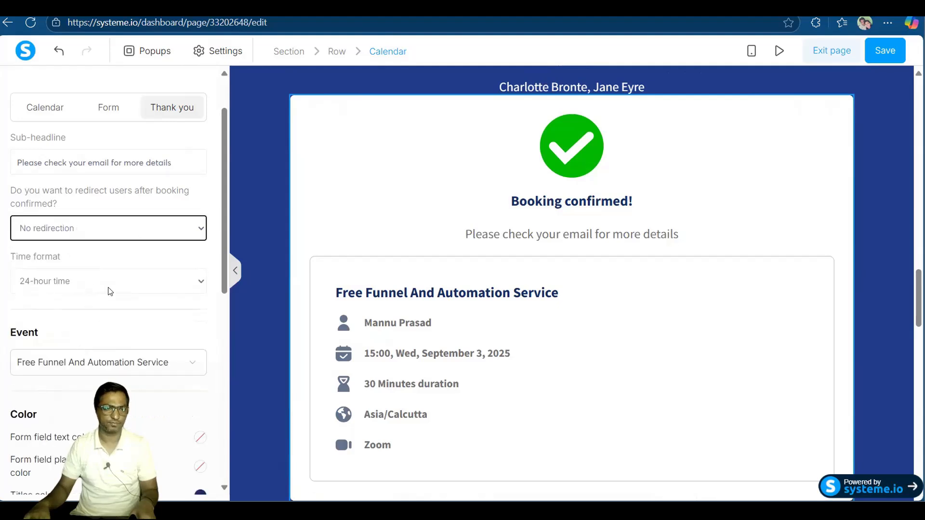
Check the calendar's thank-you section in the mobile layout, return to the desktop layout and save the page.
{"action": "scroll", "coordinate": [110, 291], "scroll_direction": "down", "scroll_amount": 9}
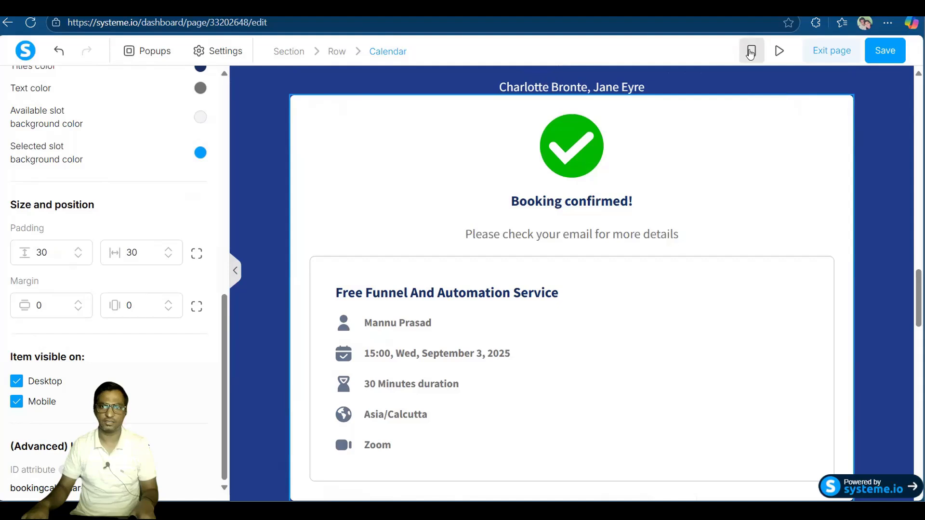
{"action": "left_click", "coordinate": [752, 51]}
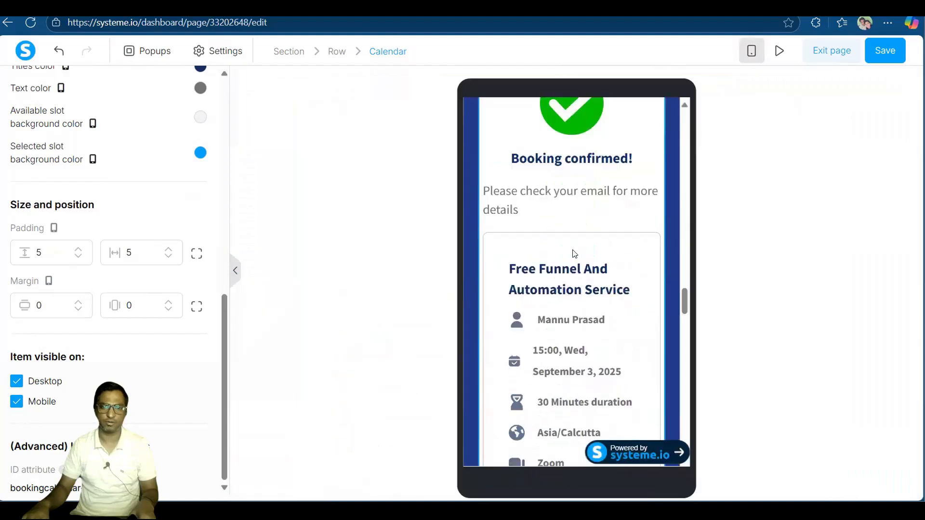
{"action": "left_click", "coordinate": [748, 53]}
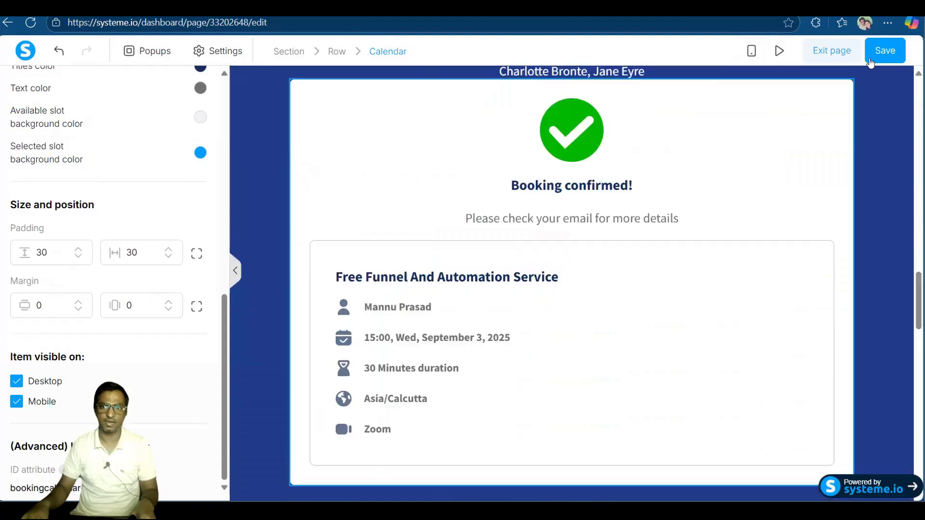
{"action": "left_click", "coordinate": [870, 51]}
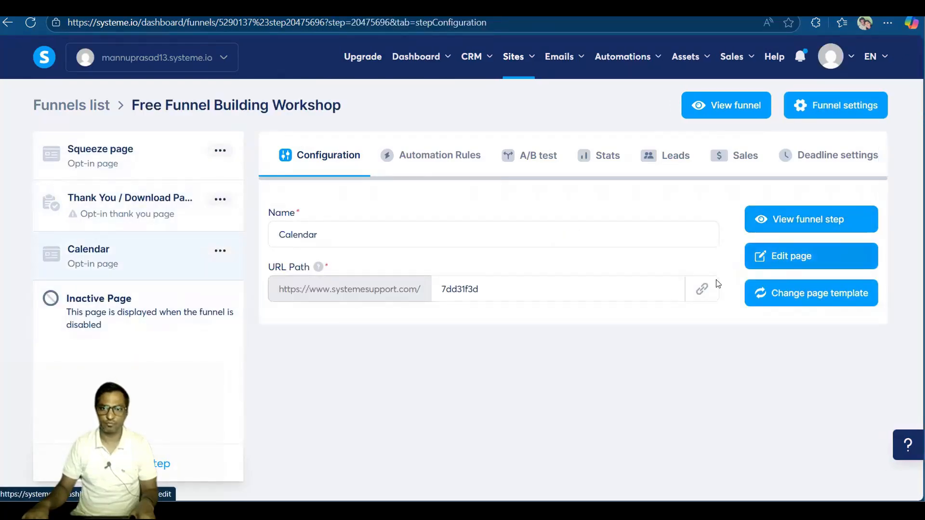
Copy the Calendar funnel step's link and examine the event details and booking calendar on its published page in Chrome.
{"action": "left_click", "coordinate": [702, 288]}
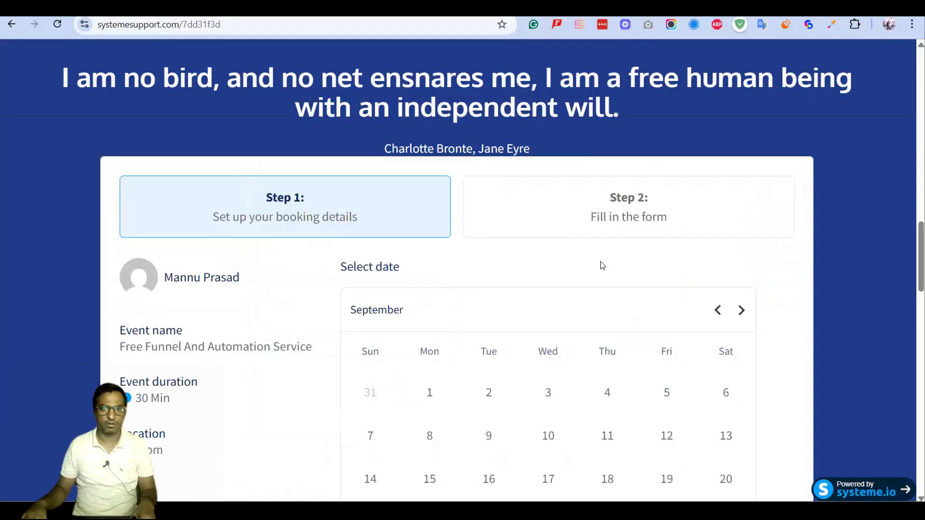
{"action": "scroll", "coordinate": [603, 266], "scroll_direction": "down", "scroll_amount": 2}
{"action": "scroll", "coordinate": [603, 266], "scroll_direction": "down", "scroll_amount": 3}
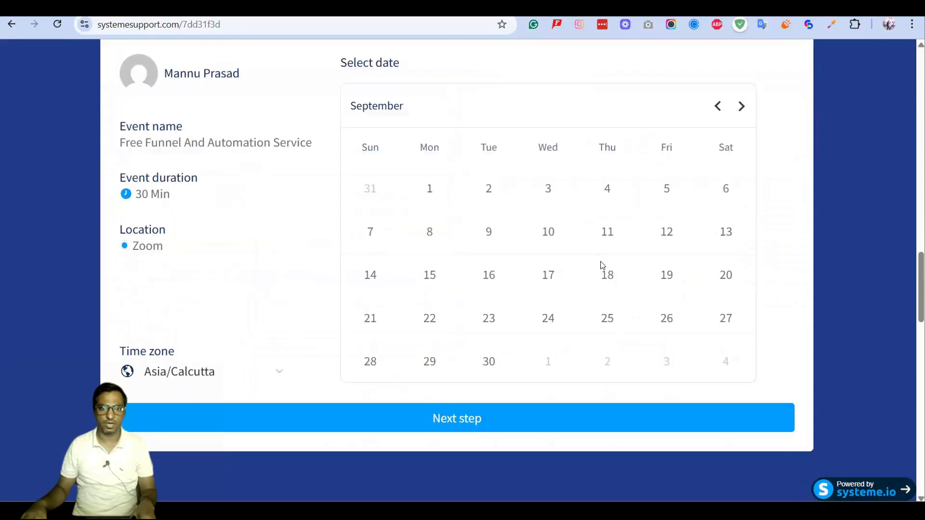
{"action": "scroll", "coordinate": [651, 261], "scroll_direction": "up", "scroll_amount": 2}
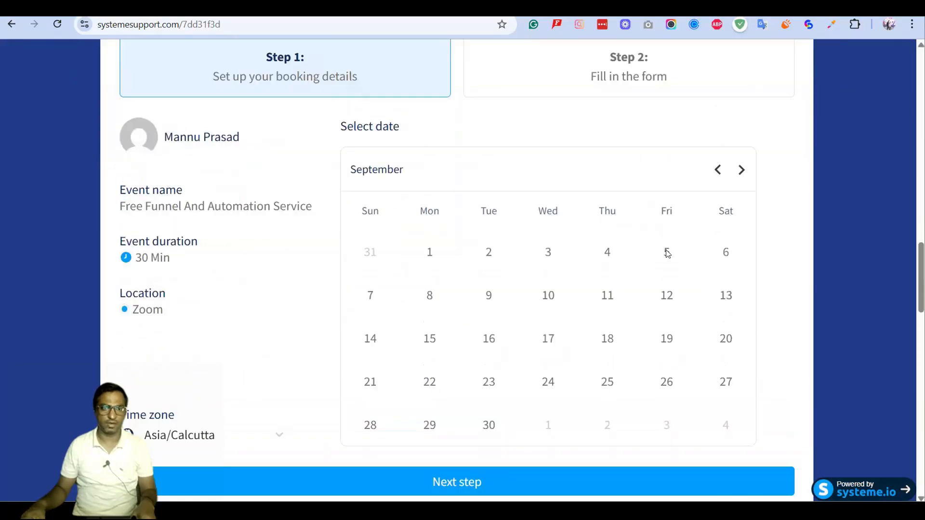
{"action": "scroll", "coordinate": [668, 250], "scroll_direction": "up", "scroll_amount": 6}
{"action": "scroll", "coordinate": [519, 232], "scroll_direction": "down", "scroll_amount": 4}
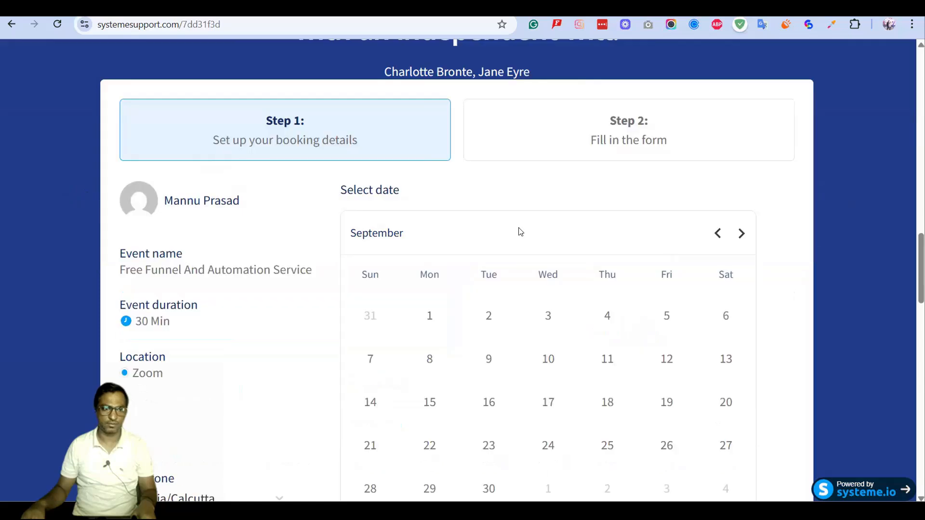
{"action": "left_click", "coordinate": [223, 215]}
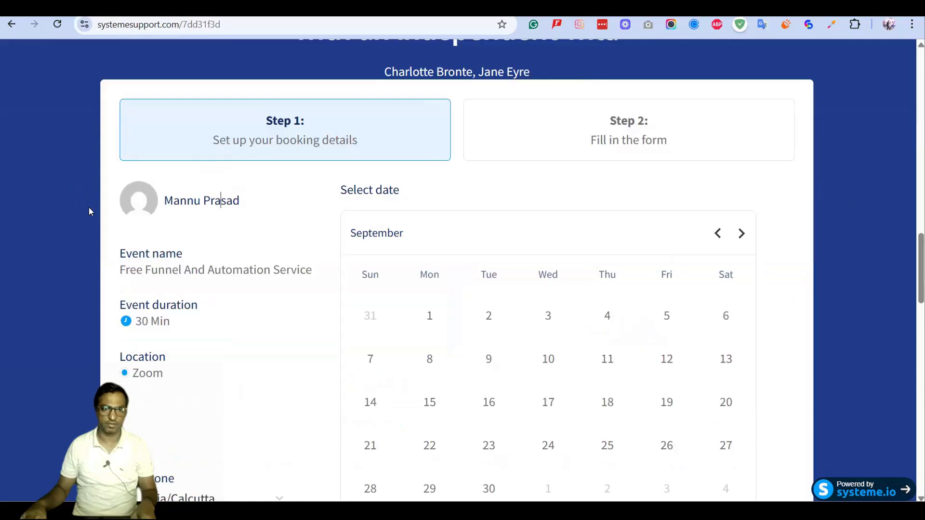
{"action": "scroll", "coordinate": [184, 321], "scroll_direction": "down", "scroll_amount": 2}
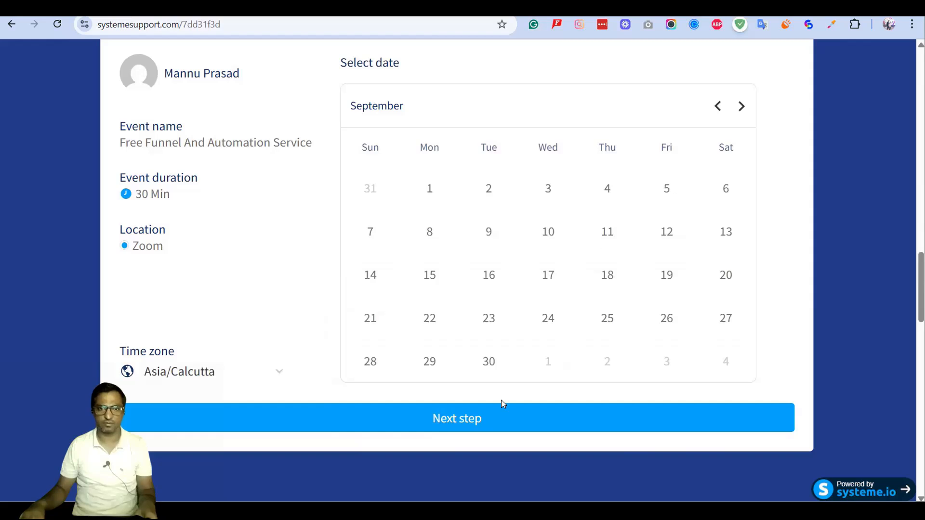
Try to continue the booking without choosing a date or time slot.
{"action": "left_click", "coordinate": [489, 419]}
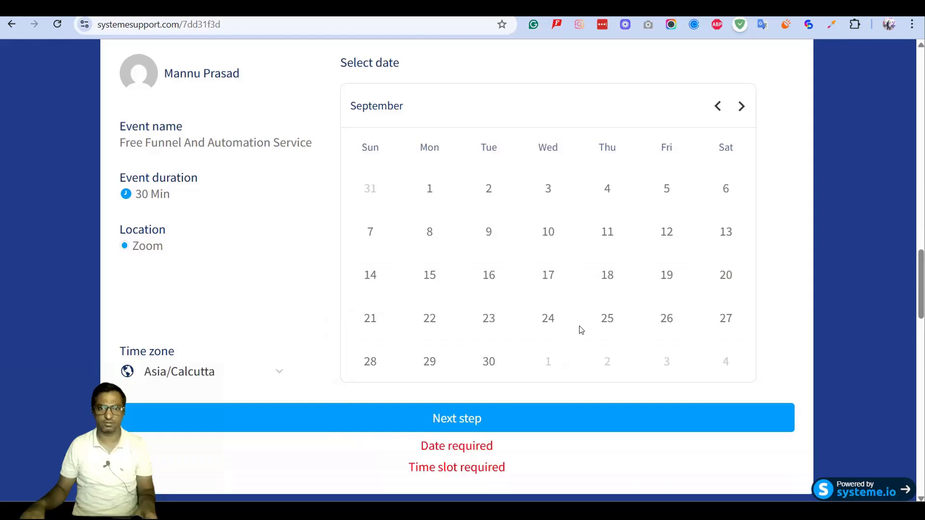
{"action": "scroll", "coordinate": [582, 330], "scroll_direction": "up", "scroll_amount": 4}
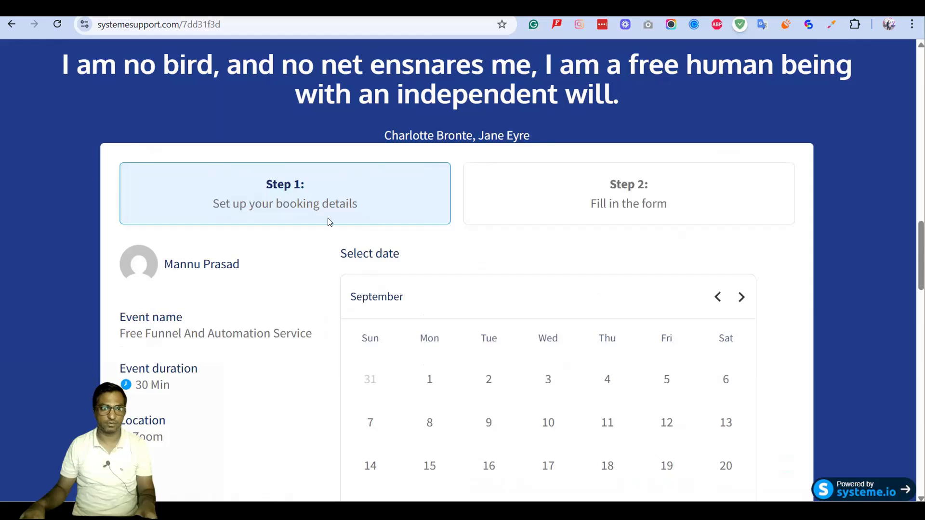
{"action": "scroll", "coordinate": [547, 283], "scroll_direction": "down", "scroll_amount": 6}
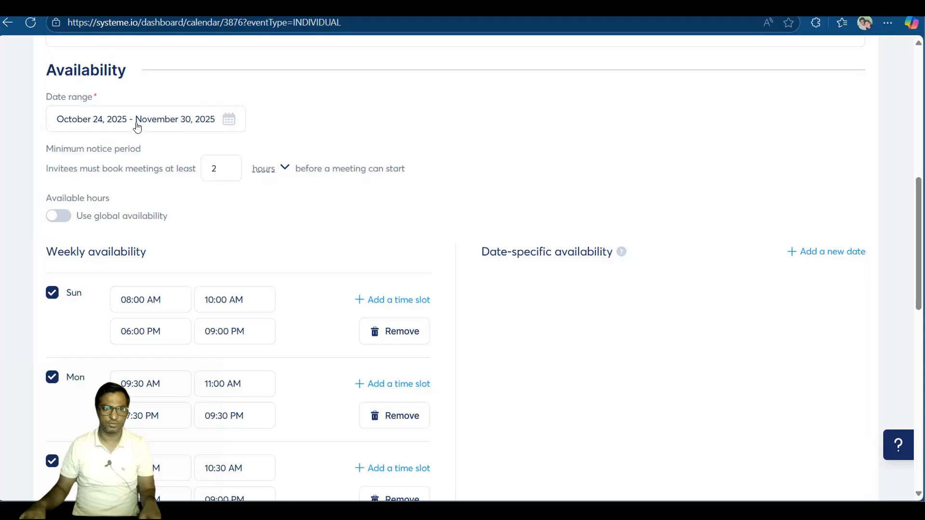
Review the event's availability settings, save the Free Funnel And Automation Service event and close its preview.
{"action": "scroll", "coordinate": [642, 289], "scroll_direction": "down", "scroll_amount": 10}
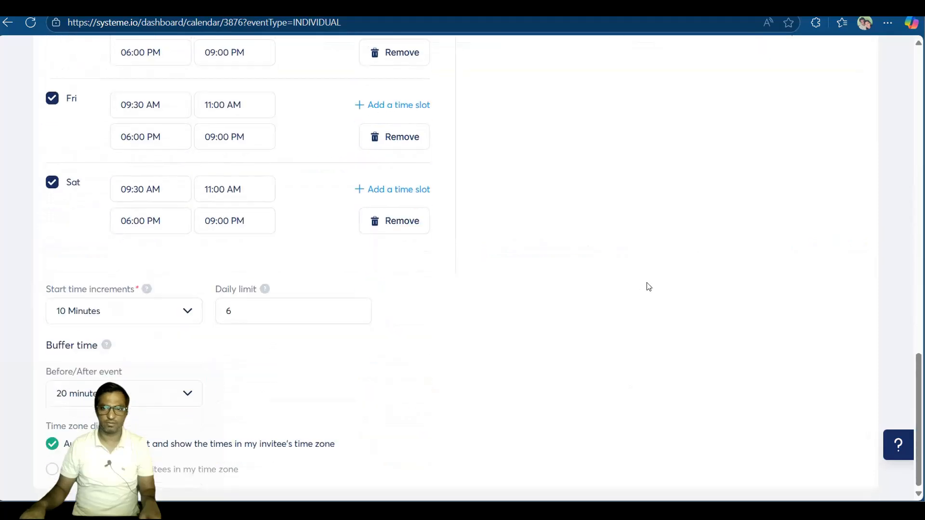
{"action": "scroll", "coordinate": [649, 287], "scroll_direction": "up", "scroll_amount": 15}
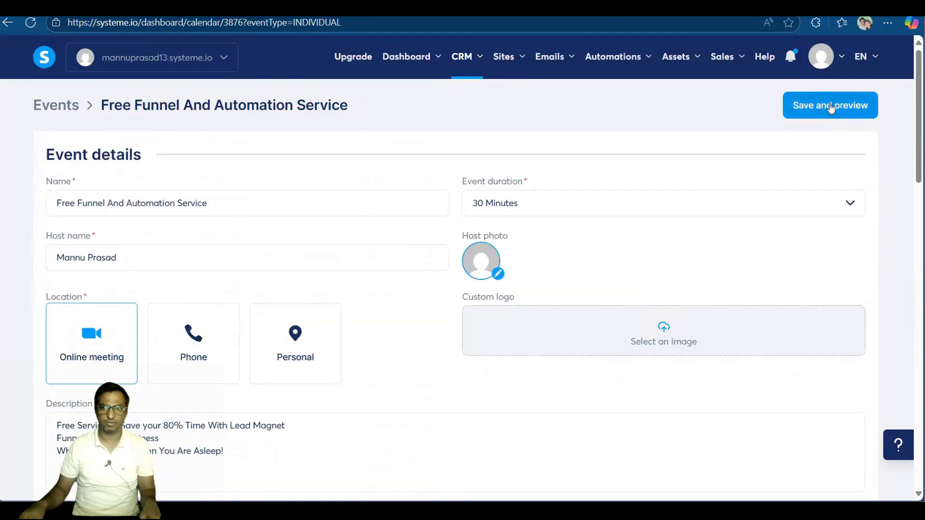
{"action": "left_click", "coordinate": [830, 106]}
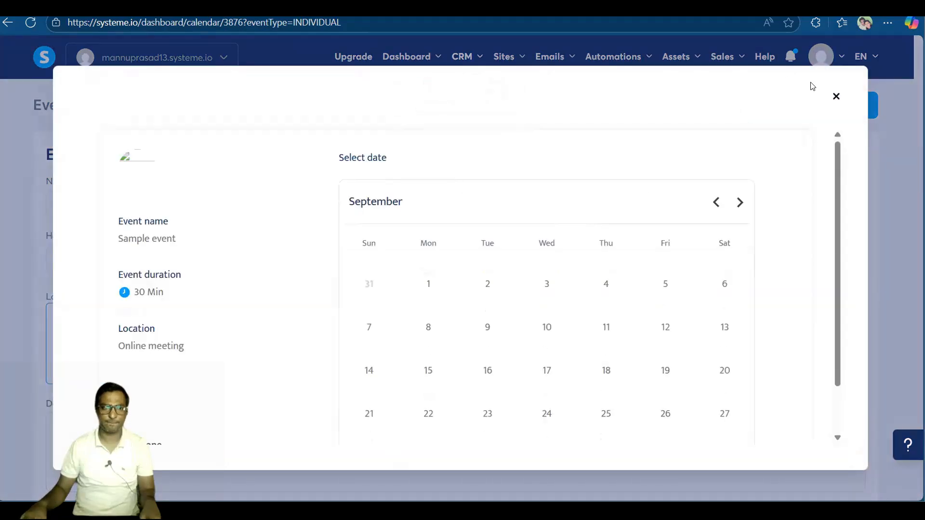
{"action": "left_click", "coordinate": [831, 98]}
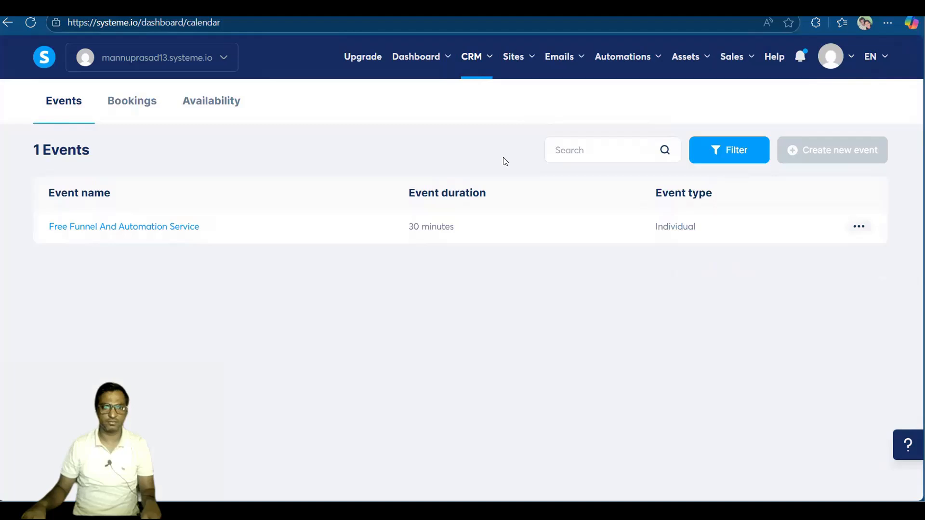
Switch back to the published page in Chrome, reload it and return to the booking calendar section.
{"action": "key", "text": "alt+Tab"}
{"action": "left_click", "coordinate": [504, 161]}
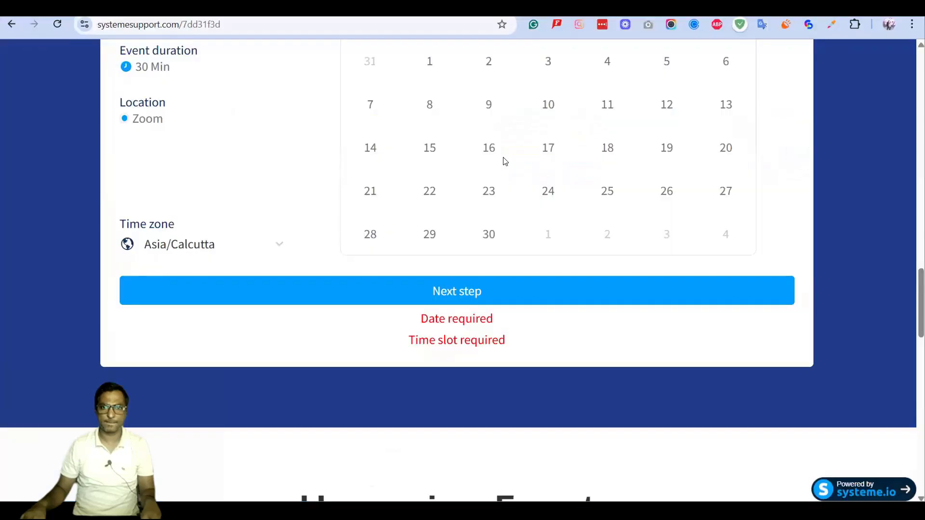
{"action": "left_click", "coordinate": [57, 26]}
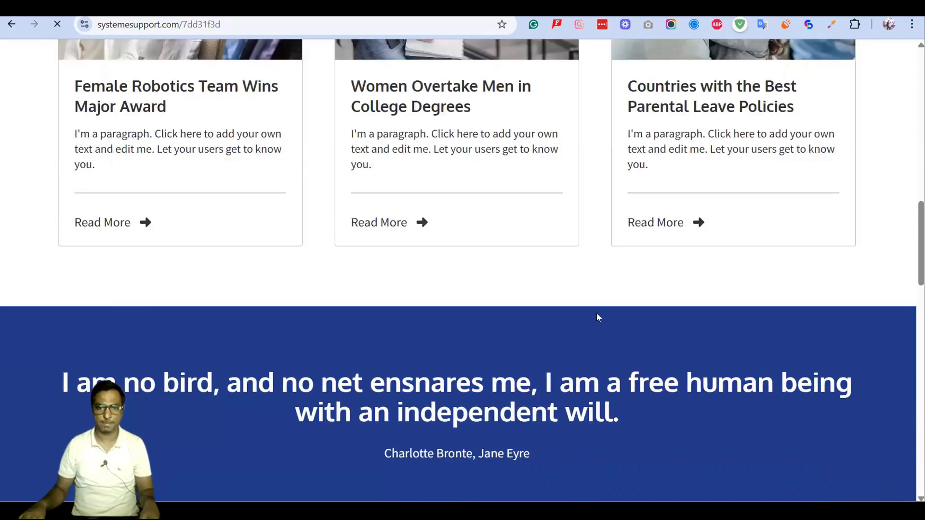
{"action": "scroll", "coordinate": [557, 287], "scroll_direction": "down", "scroll_amount": 1}
{"action": "scroll", "coordinate": [557, 285], "scroll_direction": "down", "scroll_amount": 8}
{"action": "scroll", "coordinate": [557, 285], "scroll_direction": "up", "scroll_amount": 3}
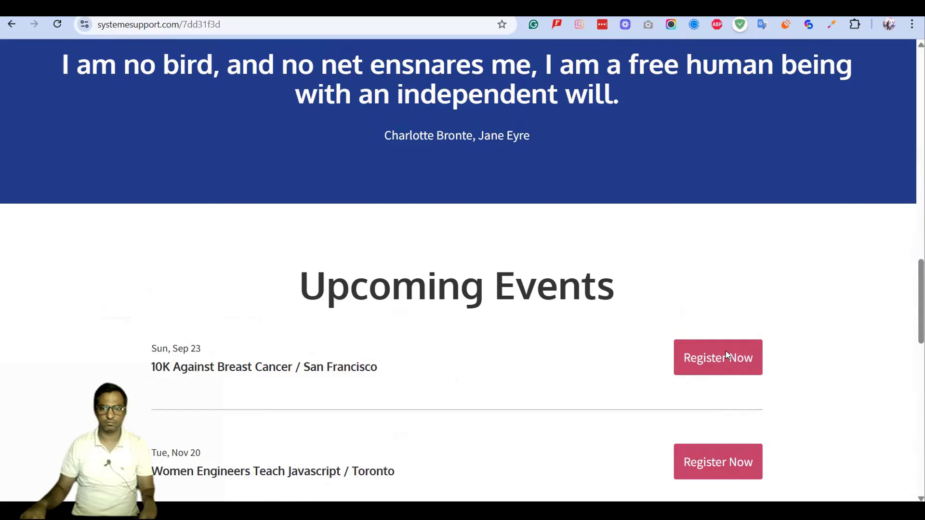
{"action": "left_click", "coordinate": [726, 353]}
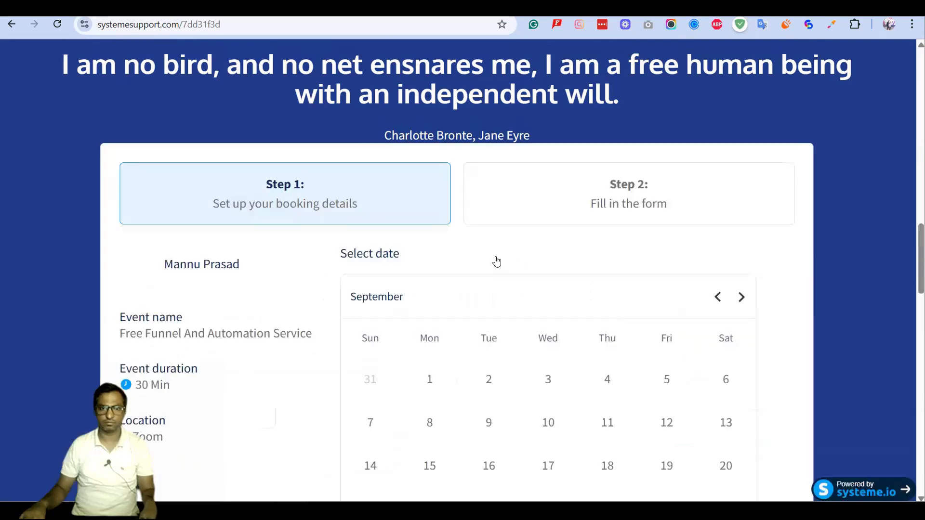
Examine the reloaded booking calendar and compare the available dates in October and November, ending on October.
{"action": "scroll", "coordinate": [483, 254], "scroll_direction": "down", "scroll_amount": 6}
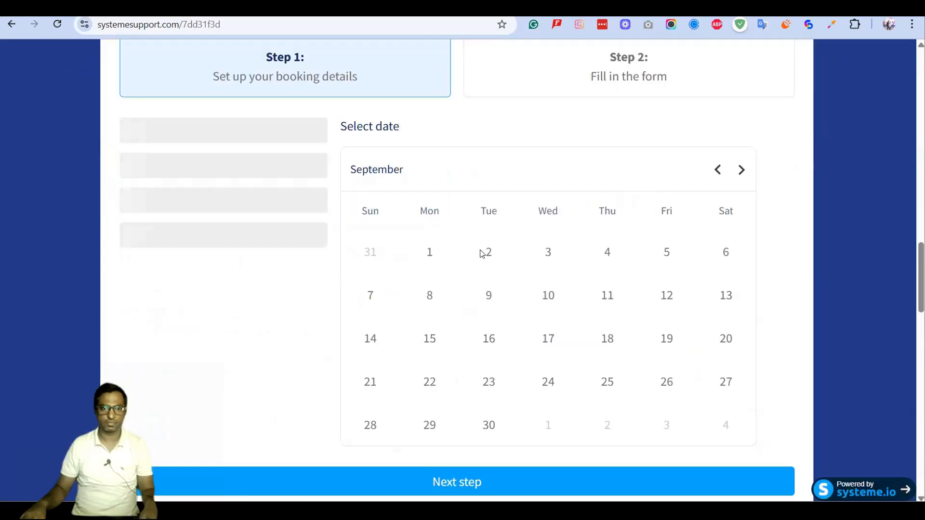
{"action": "scroll", "coordinate": [490, 275], "scroll_direction": "up", "scroll_amount": 5}
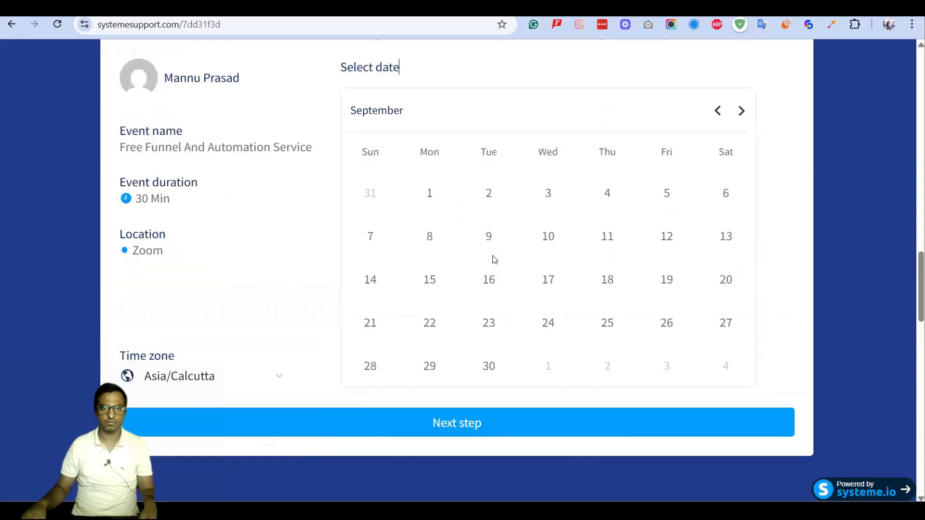
{"action": "scroll", "coordinate": [453, 327], "scroll_direction": "down", "scroll_amount": 2}
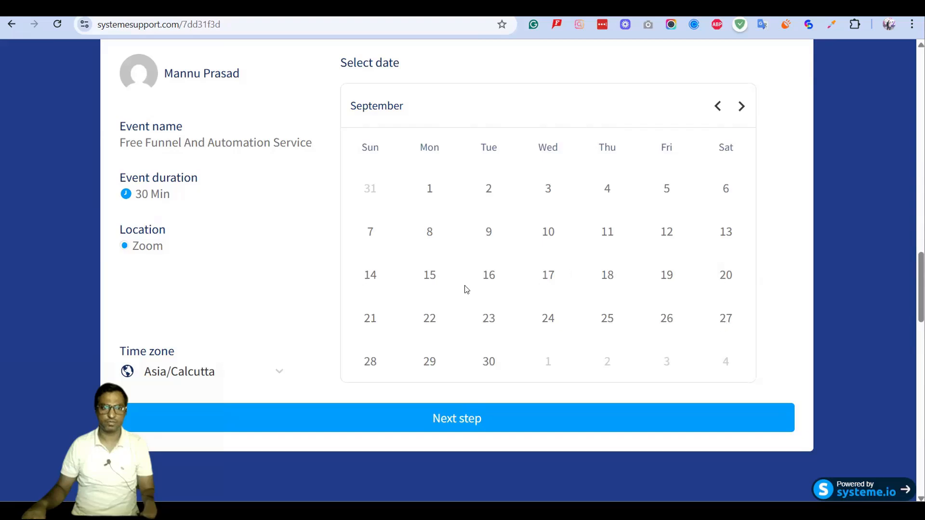
{"action": "scroll", "coordinate": [590, 303], "scroll_direction": "up", "scroll_amount": 6}
{"action": "scroll", "coordinate": [481, 301], "scroll_direction": "down", "scroll_amount": 2}
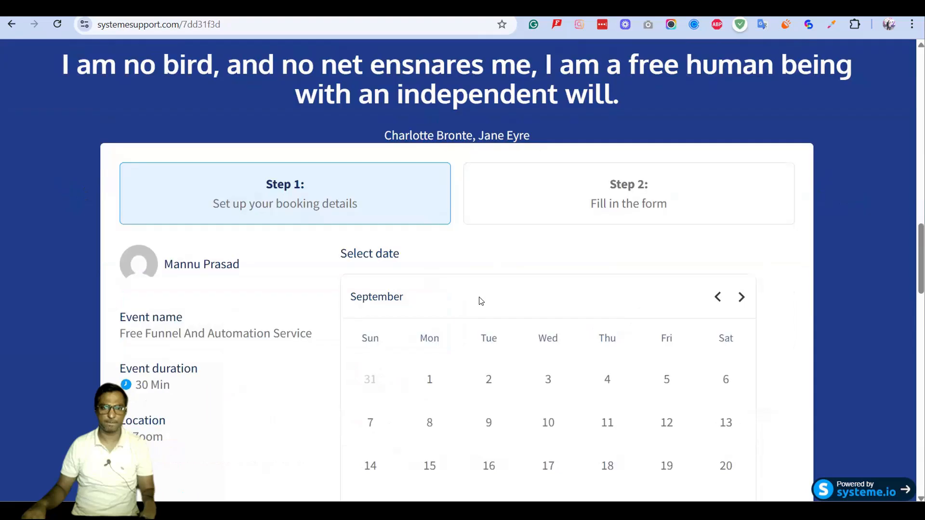
{"action": "scroll", "coordinate": [481, 301], "scroll_direction": "down", "scroll_amount": 3}
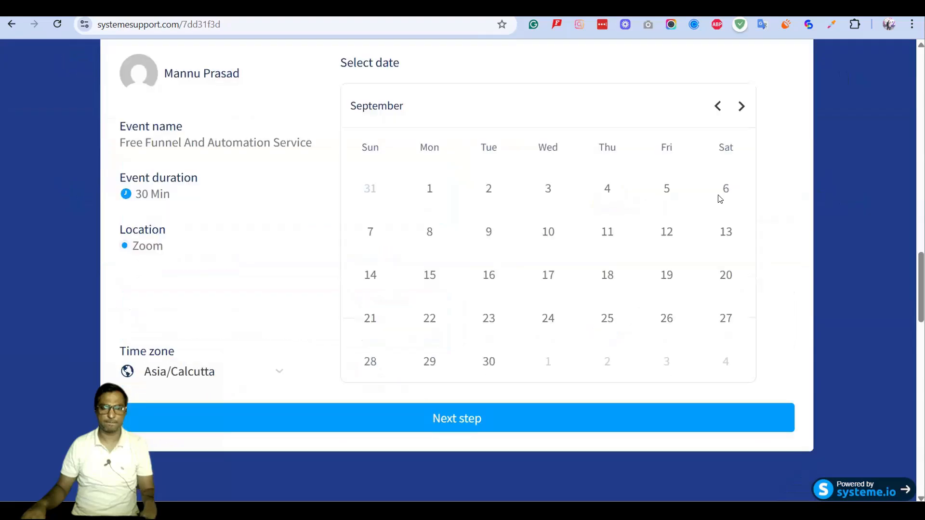
{"action": "left_click", "coordinate": [741, 107]}
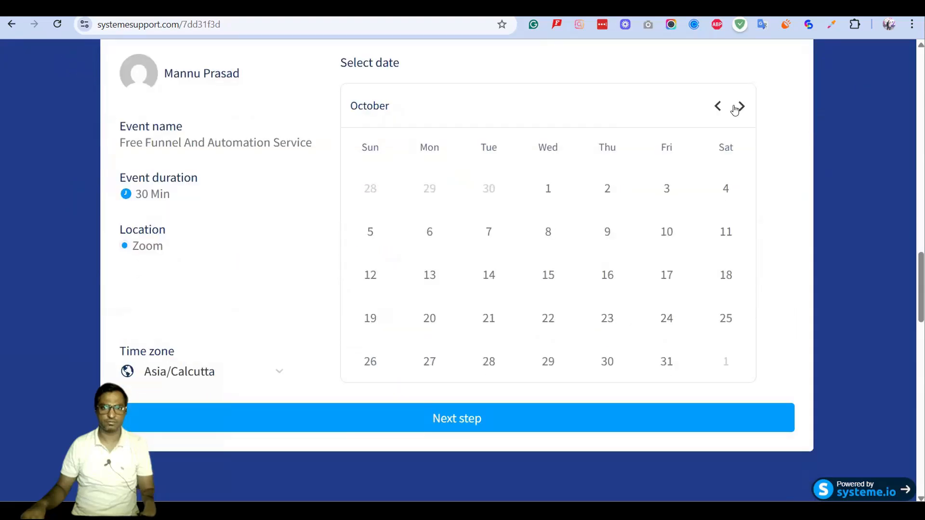
{"action": "left_click", "coordinate": [742, 107]}
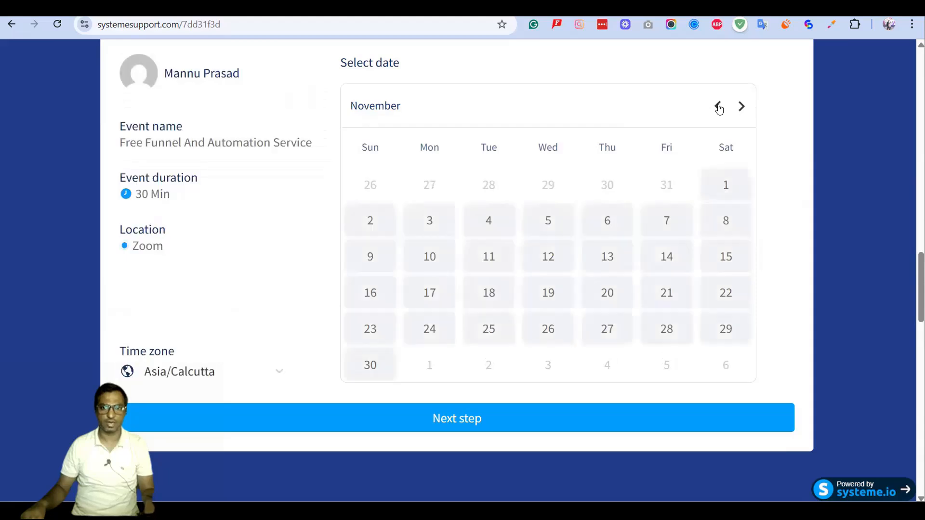
{"action": "left_click", "coordinate": [718, 107]}
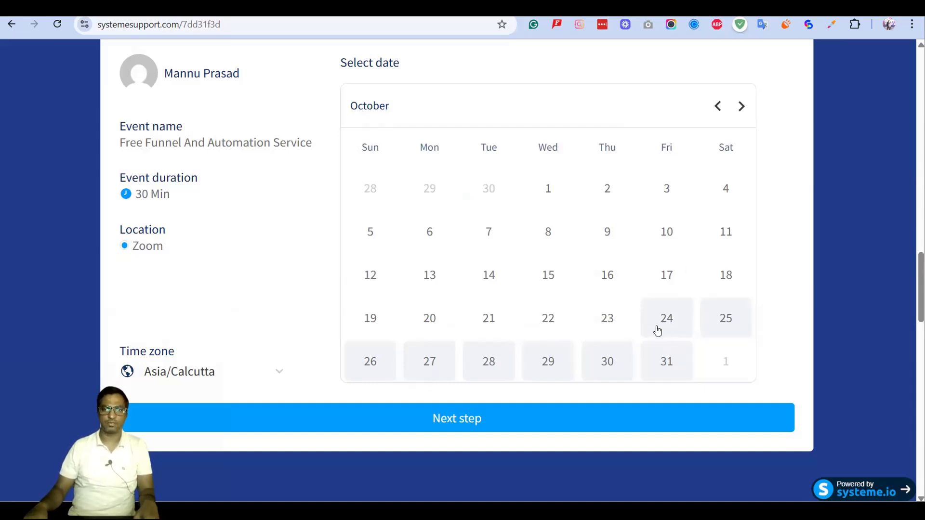
Choose the 10:10 time slot on Friday, October 24, continue to the booking form and review its contact fields and questions.
{"action": "left_click", "coordinate": [676, 326]}
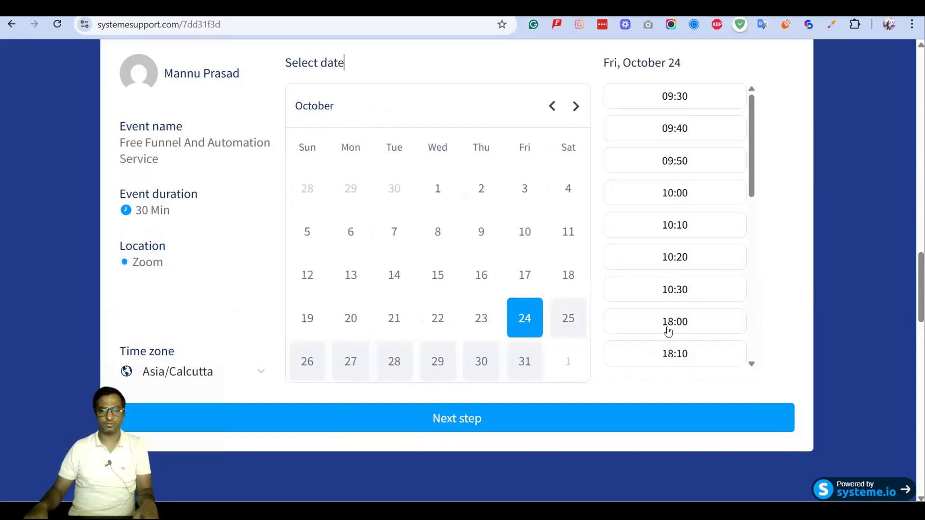
{"action": "left_click", "coordinate": [677, 232]}
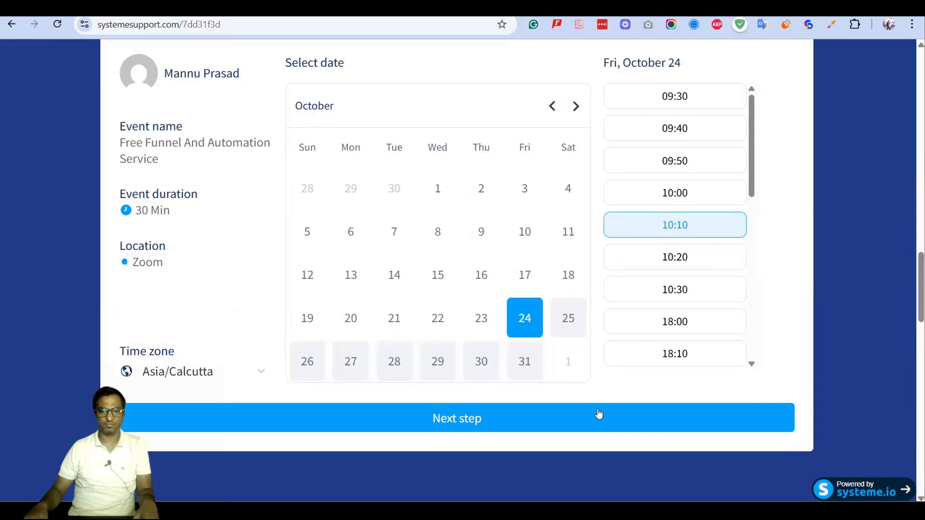
{"action": "left_click", "coordinate": [519, 417]}
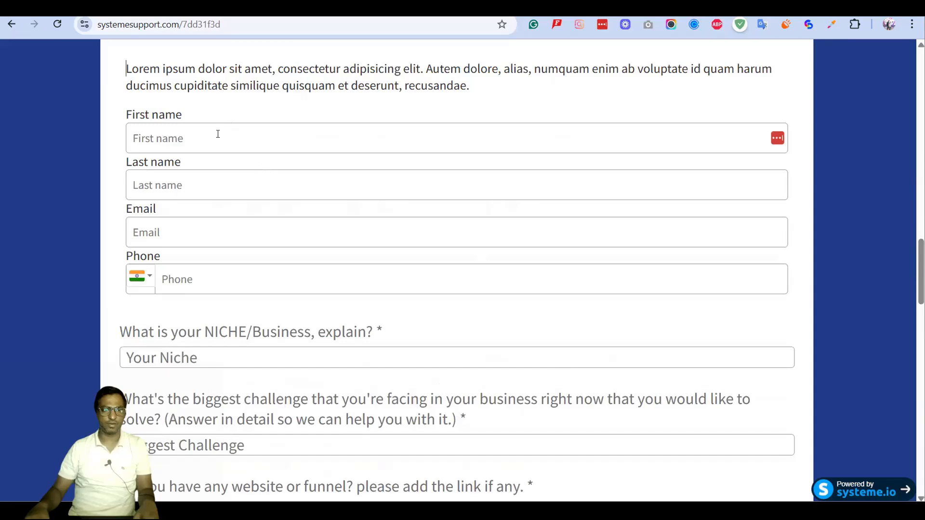
{"action": "scroll", "coordinate": [309, 216], "scroll_direction": "up", "scroll_amount": 3}
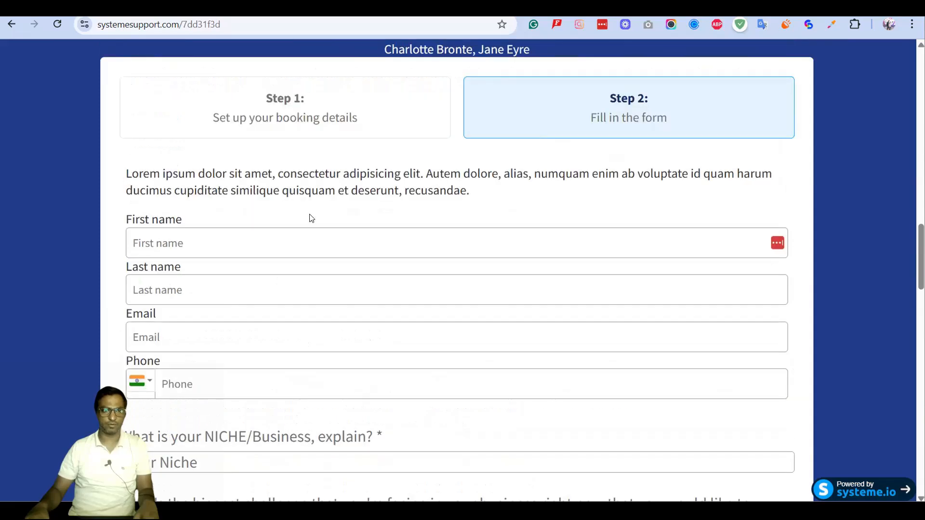
{"action": "scroll", "coordinate": [336, 392], "scroll_direction": "down", "scroll_amount": 5}
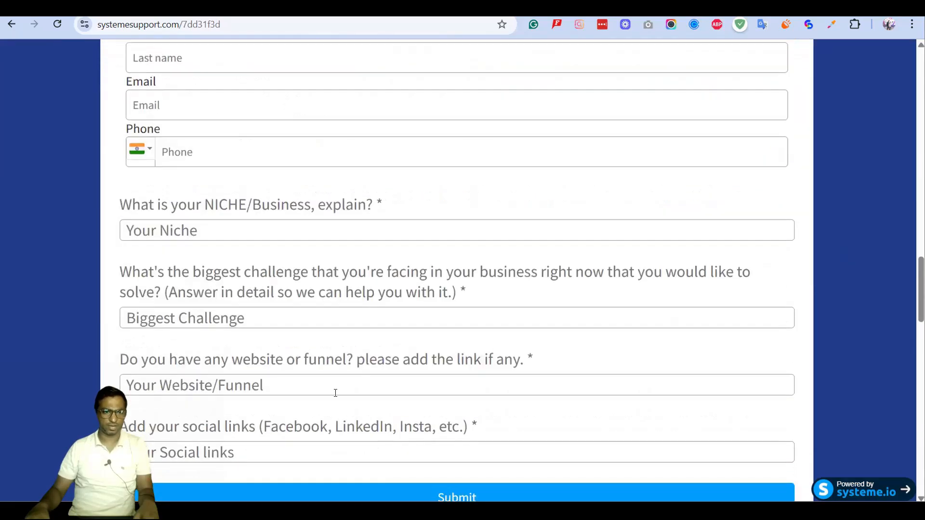
{"action": "scroll", "coordinate": [128, 186], "scroll_direction": "up", "scroll_amount": 3}
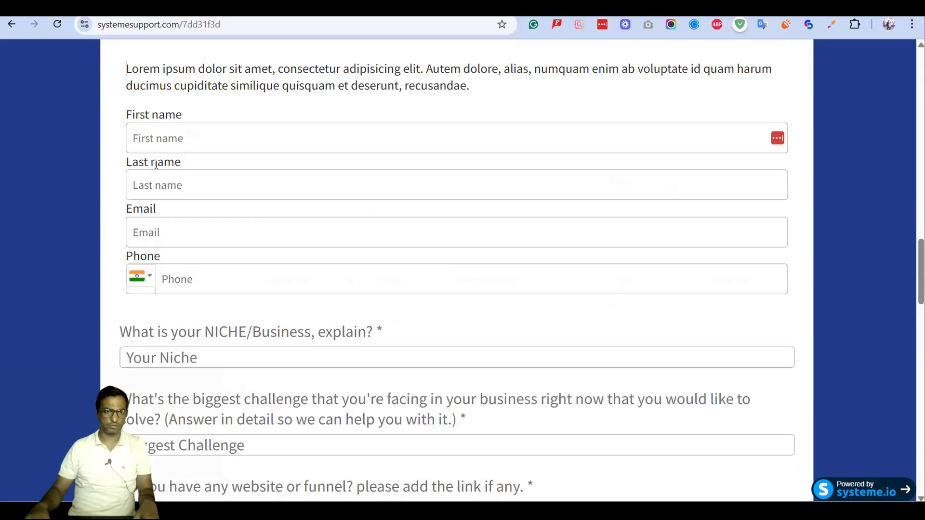
Fill in the contact fields and answer the questions with "Funnel and Automation", "Not getting clients", "yes, systemesupport.com/guide," and "facebook, linkedIn, Insta, youtube".
{"action": "left_click", "coordinate": [253, 139]}
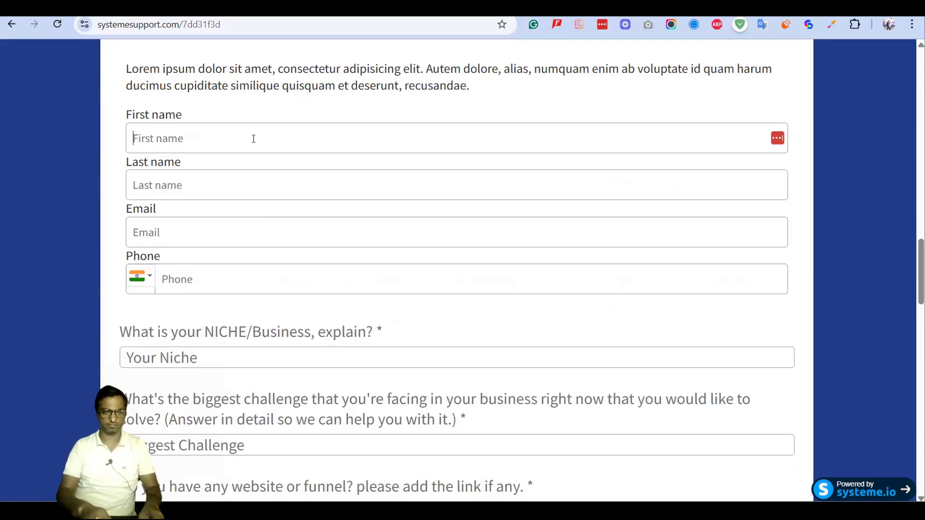
{"action": "type", "text": "M"}
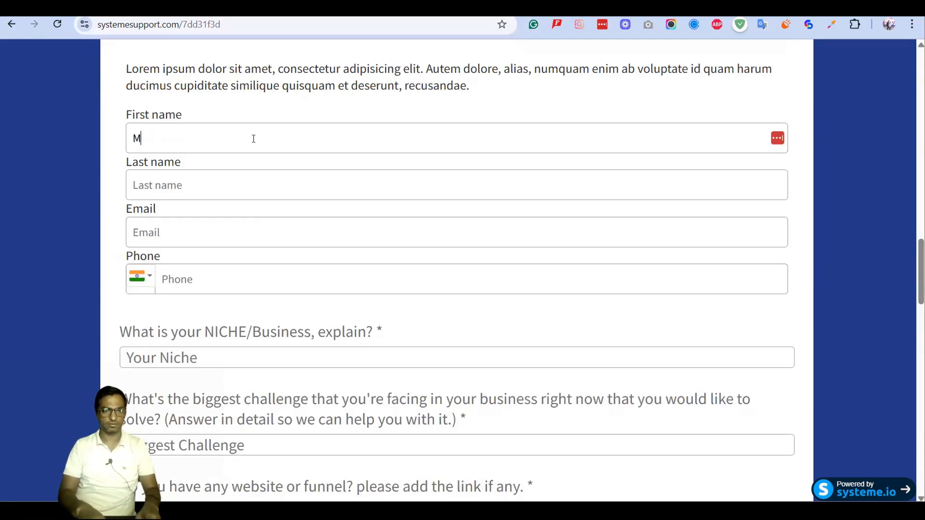
{"action": "type", "text": "annu"}
{"action": "key", "text": "Tab"}
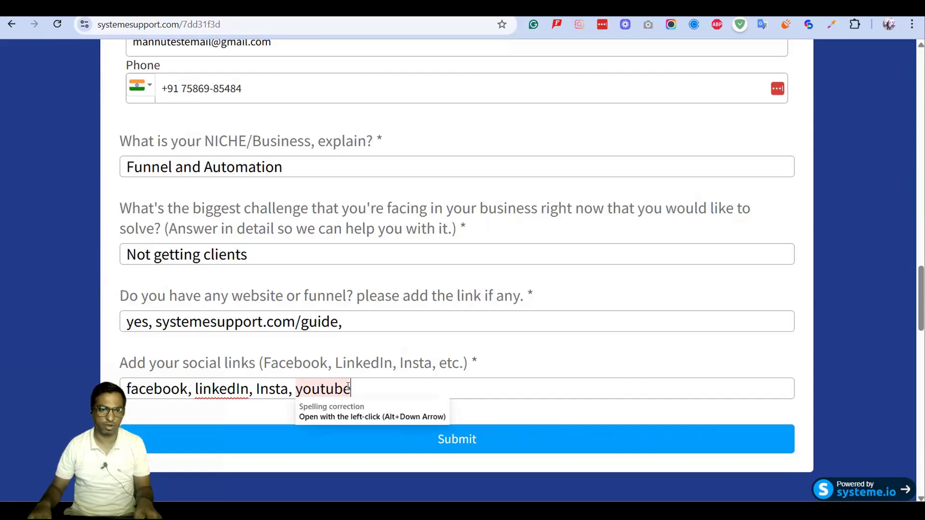
Correct "youtube" to "youTube" in the social links answer, check the completed form and submit the booking.
{"action": "left_click", "coordinate": [323, 391]}
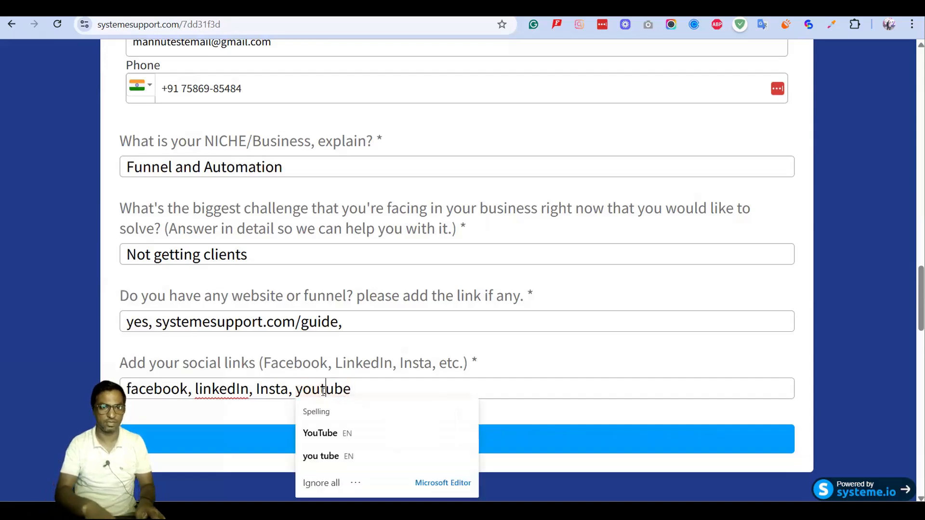
{"action": "key", "text": "Delete"}
{"action": "type", "text": "T"}
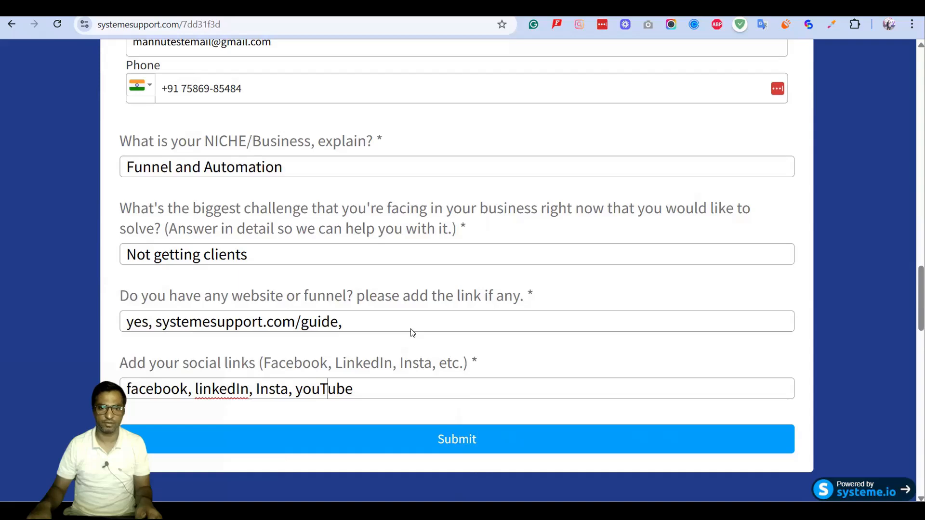
{"action": "left_click", "coordinate": [623, 442]}
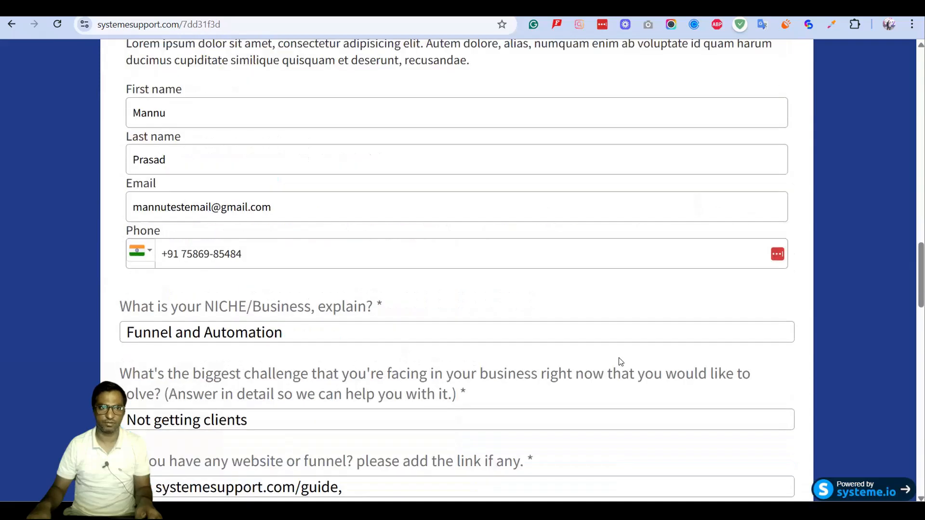
{"action": "scroll", "coordinate": [617, 362], "scroll_direction": "up", "scroll_amount": 5}
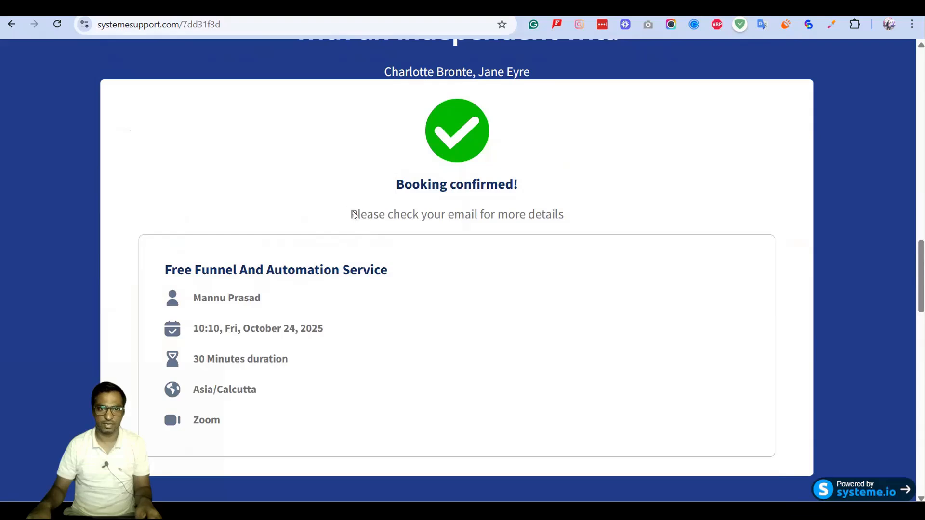
Read the booking confirmation message and the summary of the booked event.
{"action": "left_click_drag", "start_coordinate": [353, 213], "coordinate": [567, 207]}
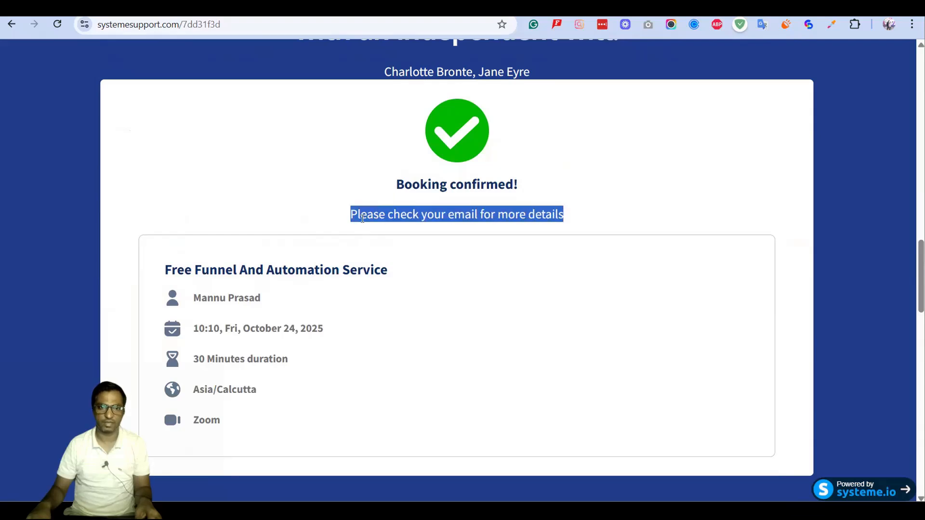
{"action": "left_click", "coordinate": [578, 218]}
{"action": "scroll", "coordinate": [543, 244], "scroll_direction": "down", "scroll_amount": 4}
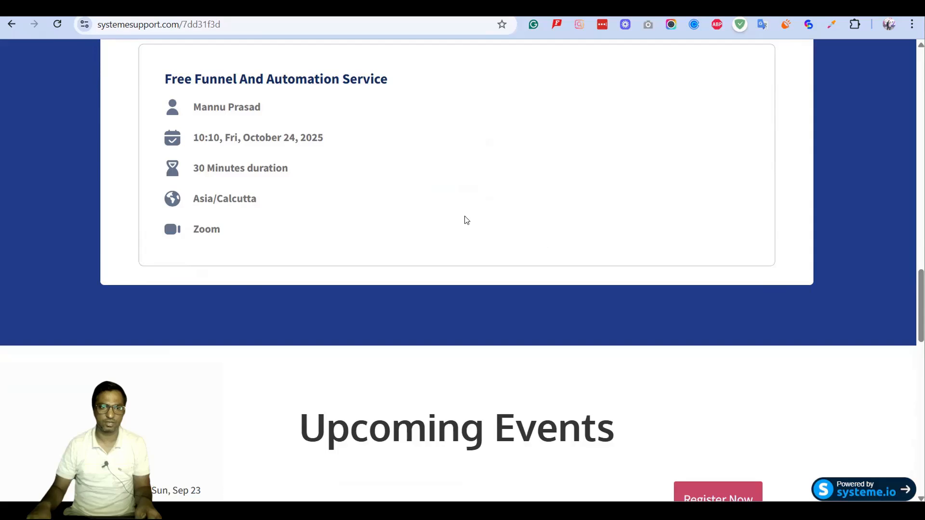
Switch to the systeme.io calendar dashboard in Edge, reload it and check the new booking's date in the bookings list.
{"action": "mouse_move", "coordinate": [496, 511]}
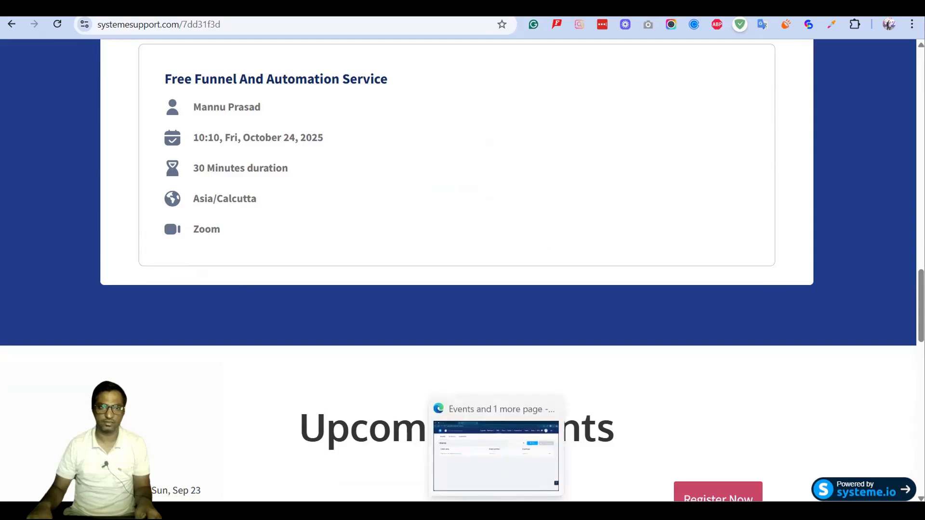
{"action": "left_click", "coordinate": [514, 448]}
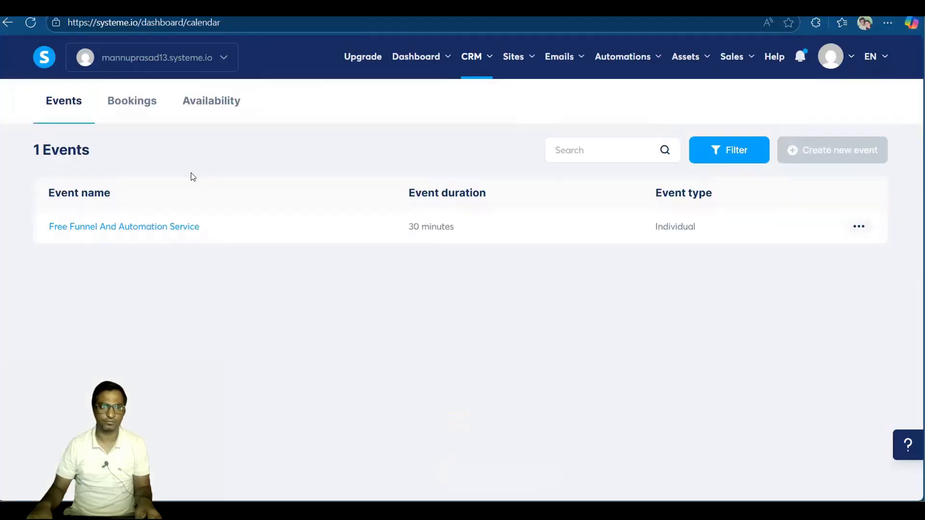
{"action": "left_click", "coordinate": [30, 25]}
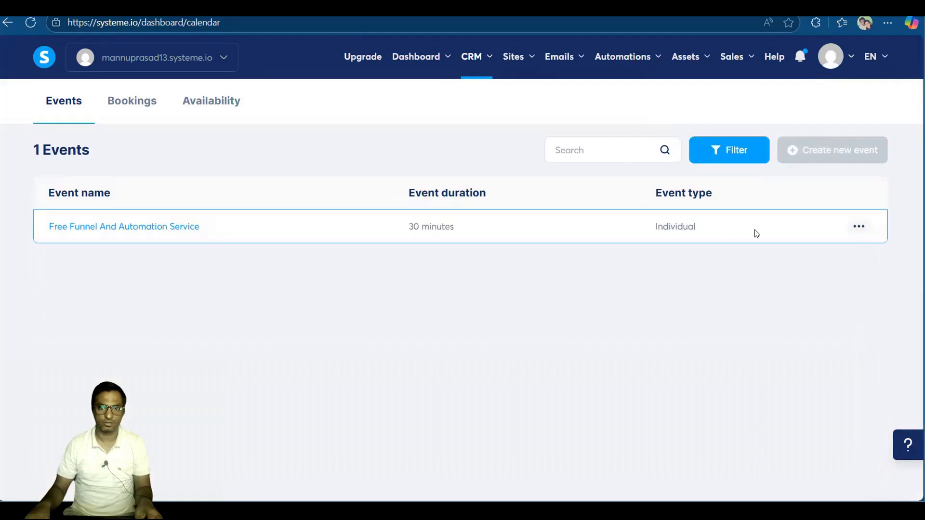
{"action": "left_click", "coordinate": [118, 104]}
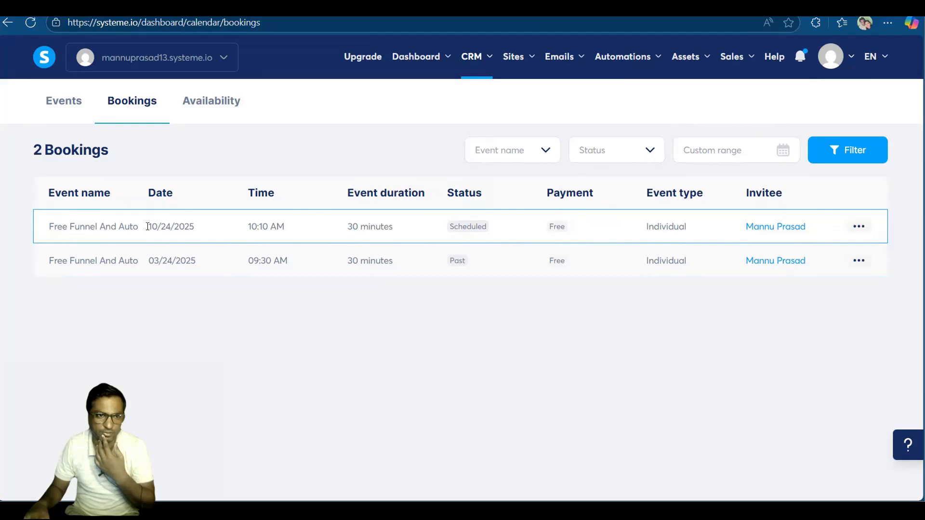
{"action": "left_click_drag", "start_coordinate": [148, 227], "coordinate": [200, 235]}
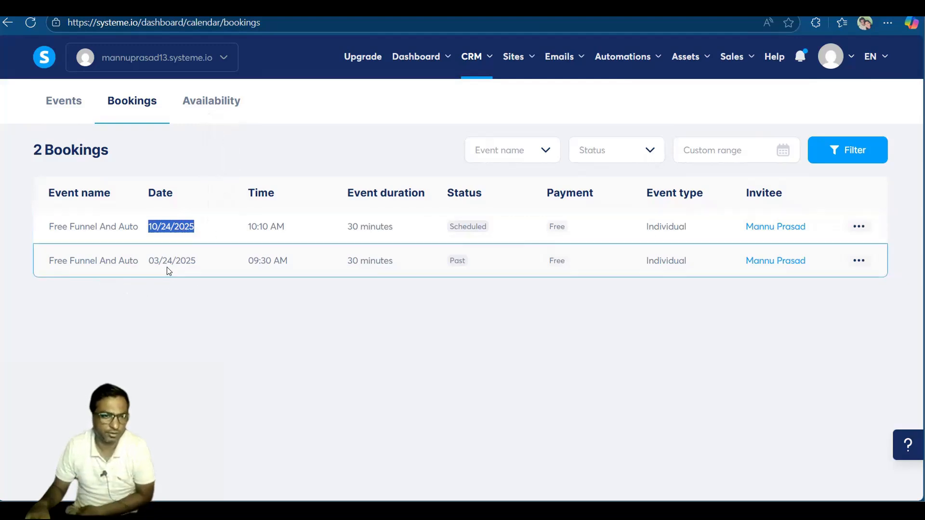
{"action": "left_click", "coordinate": [342, 151]}
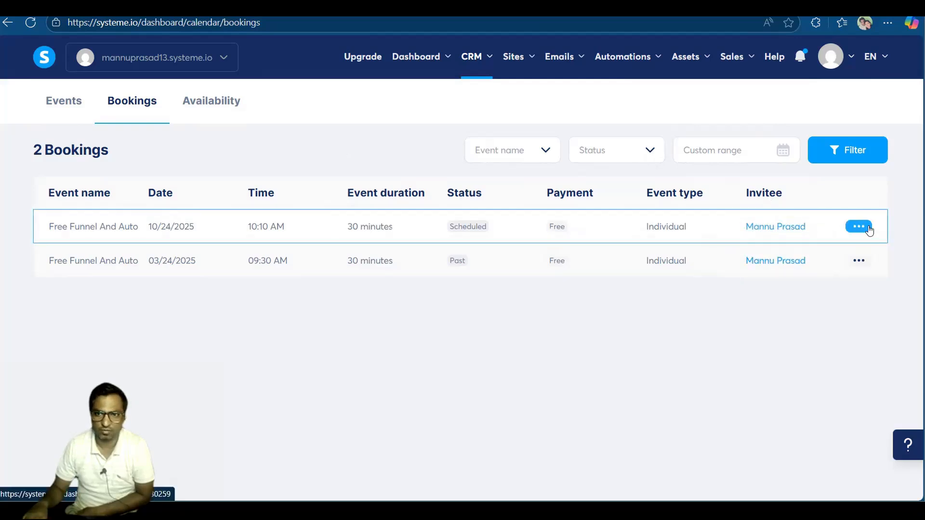
Open the details of the 10/24/2025 booking, examine its event information and the answers to the custom questions, and close them.
{"action": "mouse_move", "coordinate": [870, 231]}
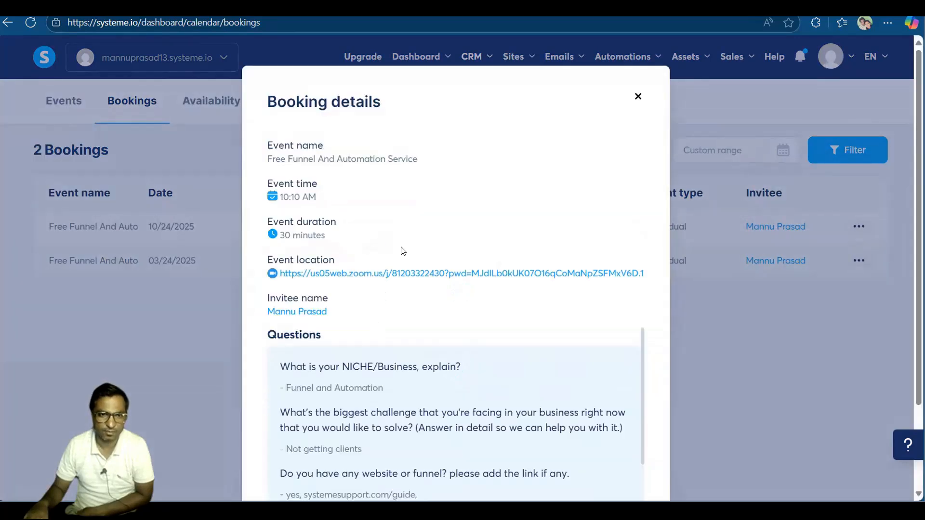
{"action": "scroll", "coordinate": [408, 228], "scroll_direction": "down", "scroll_amount": 2}
{"action": "scroll", "coordinate": [357, 304], "scroll_direction": "down", "scroll_amount": 1}
{"action": "scroll", "coordinate": [359, 333], "scroll_direction": "up", "scroll_amount": 1}
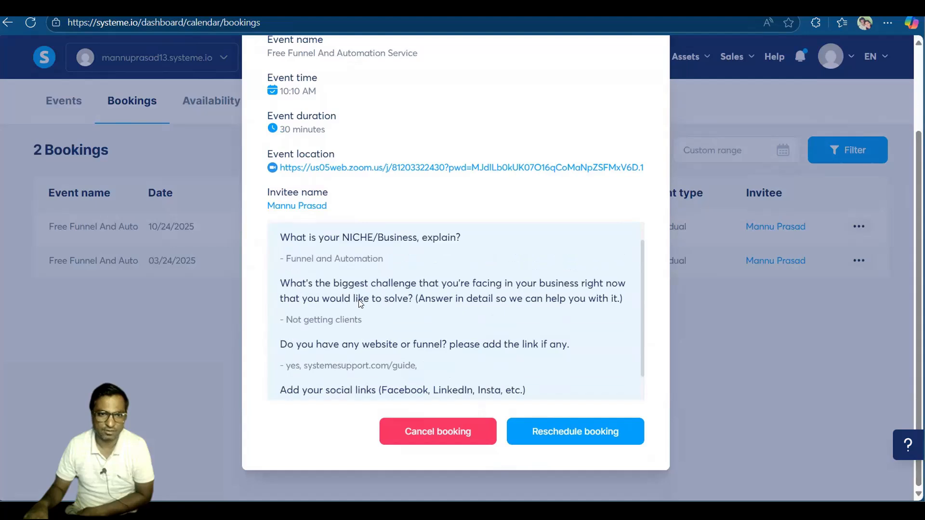
{"action": "scroll", "coordinate": [364, 347], "scroll_direction": "down", "scroll_amount": 1}
{"action": "scroll", "coordinate": [418, 371], "scroll_direction": "up", "scroll_amount": 2}
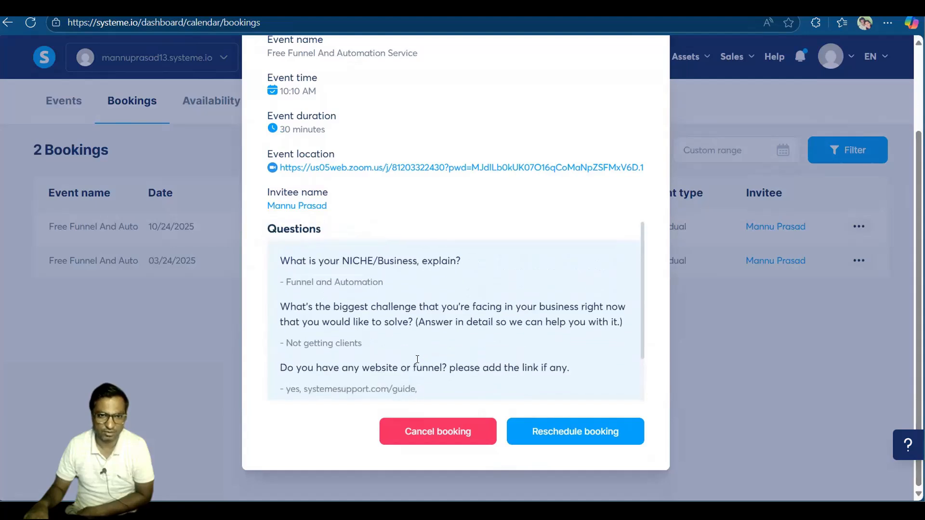
{"action": "scroll", "coordinate": [403, 260], "scroll_direction": "down", "scroll_amount": 2}
{"action": "scroll", "coordinate": [366, 251], "scroll_direction": "up", "scroll_amount": 2}
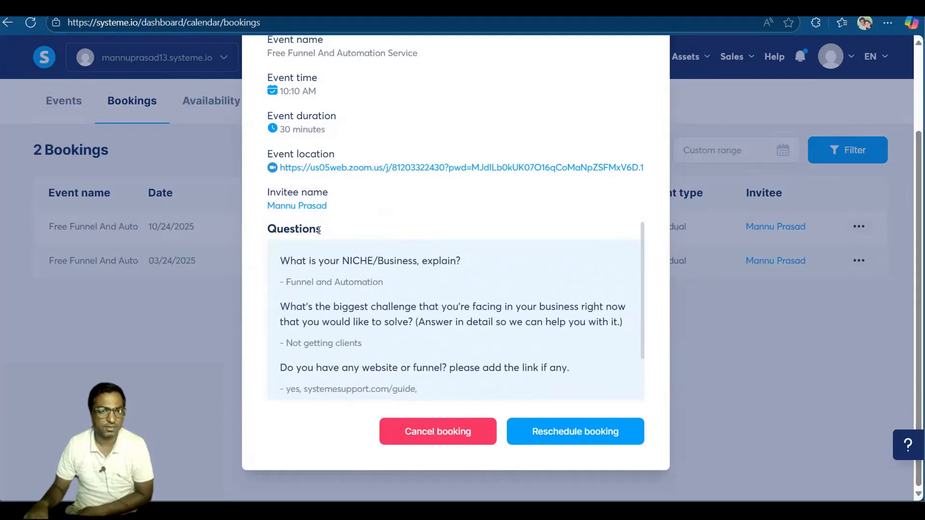
{"action": "scroll", "coordinate": [392, 212], "scroll_direction": "up", "scroll_amount": 2}
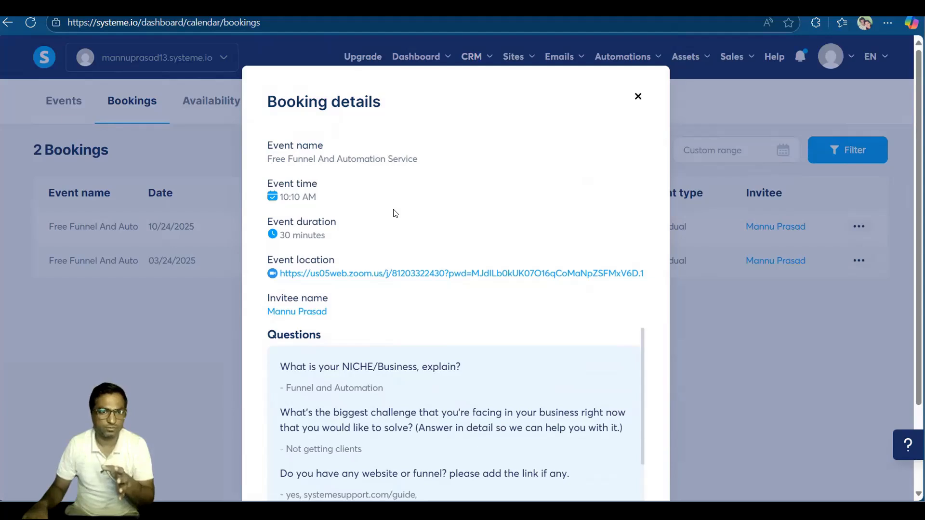
{"action": "scroll", "coordinate": [393, 227], "scroll_direction": "down", "scroll_amount": 2}
{"action": "scroll", "coordinate": [394, 235], "scroll_direction": "down", "scroll_amount": 2}
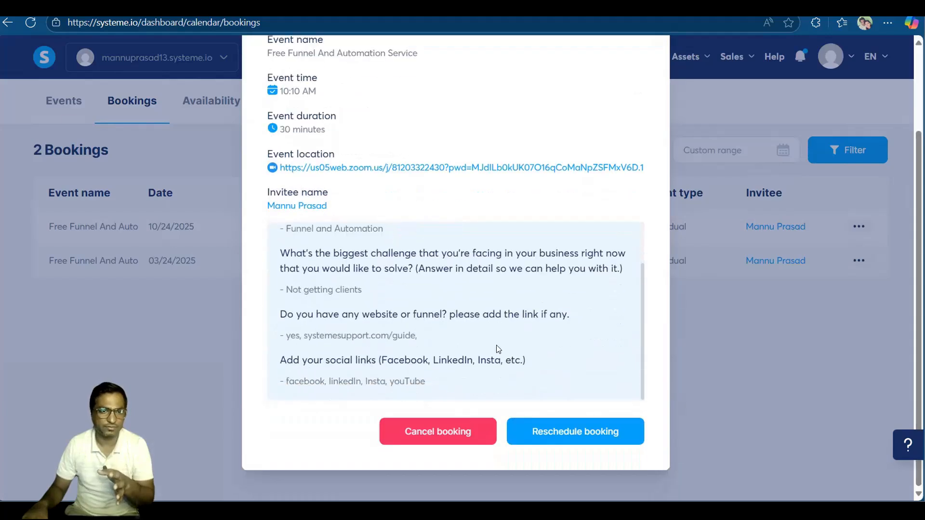
{"action": "scroll", "coordinate": [500, 349], "scroll_direction": "up", "scroll_amount": 2}
{"action": "scroll", "coordinate": [424, 283], "scroll_direction": "up", "scroll_amount": 2}
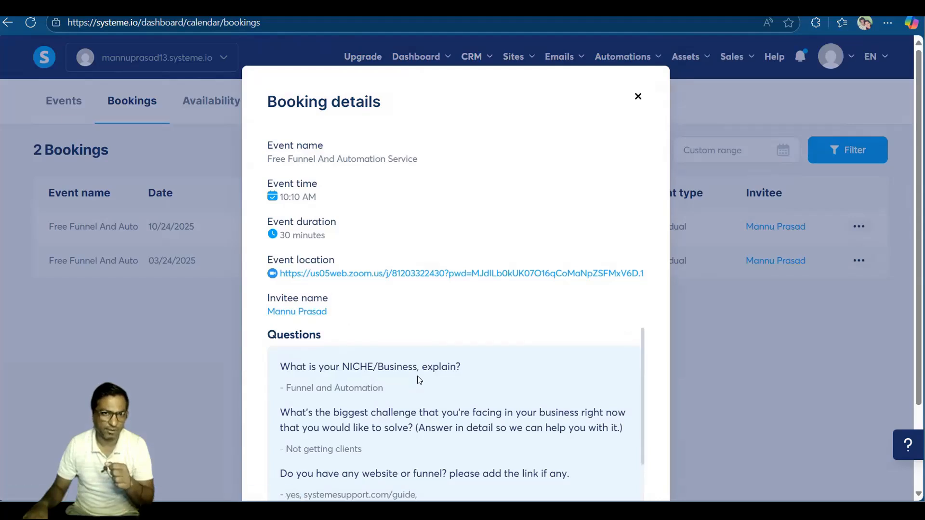
{"action": "scroll", "coordinate": [405, 385], "scroll_direction": "down", "scroll_amount": 5}
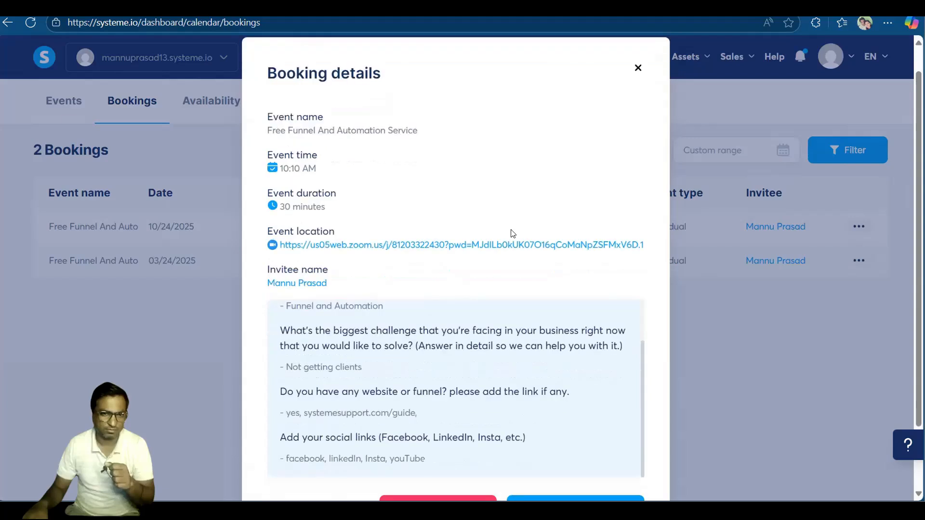
{"action": "scroll", "coordinate": [367, 313], "scroll_direction": "up", "scroll_amount": 3}
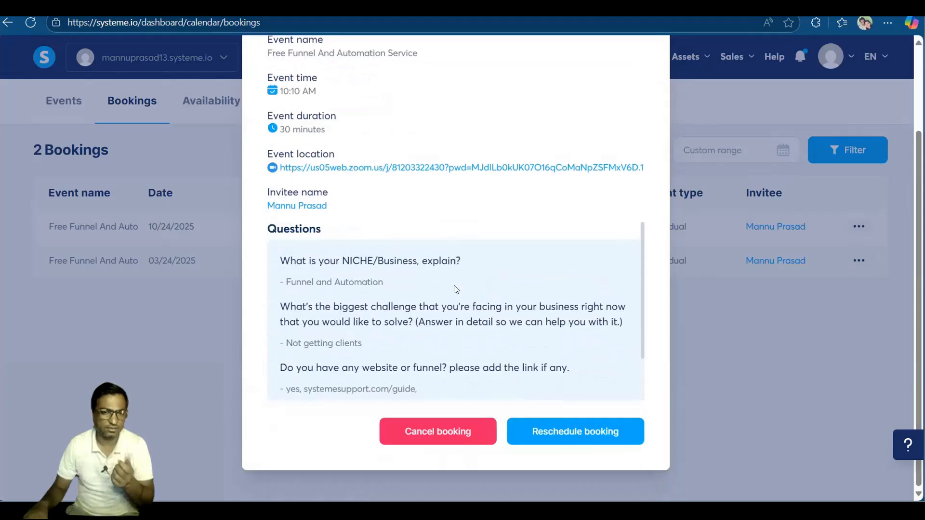
{"action": "scroll", "coordinate": [442, 226], "scroll_direction": "down", "scroll_amount": 2}
{"action": "scroll", "coordinate": [577, 248], "scroll_direction": "up", "scroll_amount": 1}
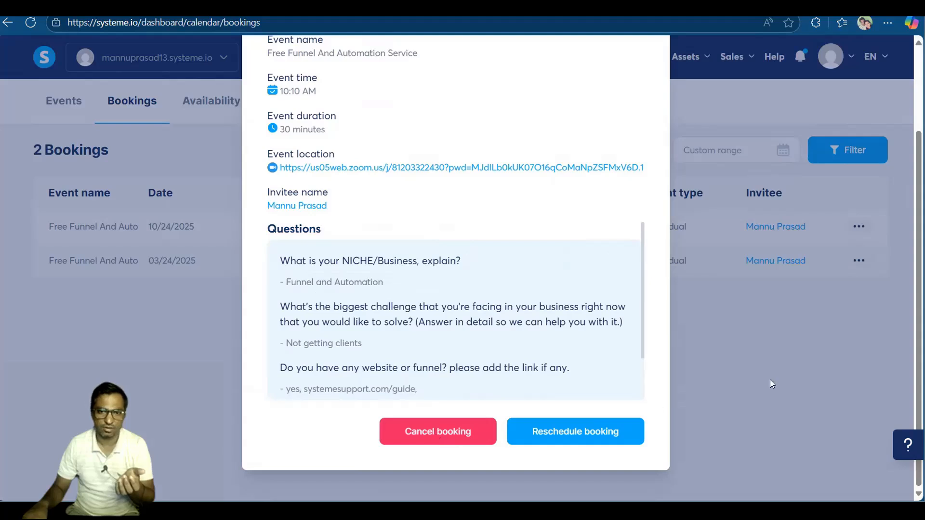
{"action": "left_click", "coordinate": [875, 269]}
Open the details of the past 03/24/2025 booking, check its Questions section and close the details.
{"action": "left_click", "coordinate": [859, 261]}
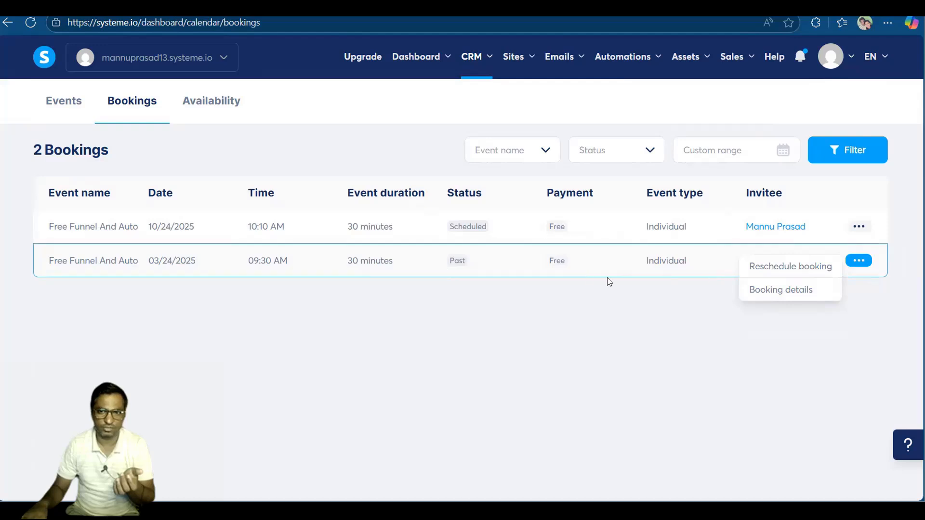
{"action": "left_click", "coordinate": [774, 292]}
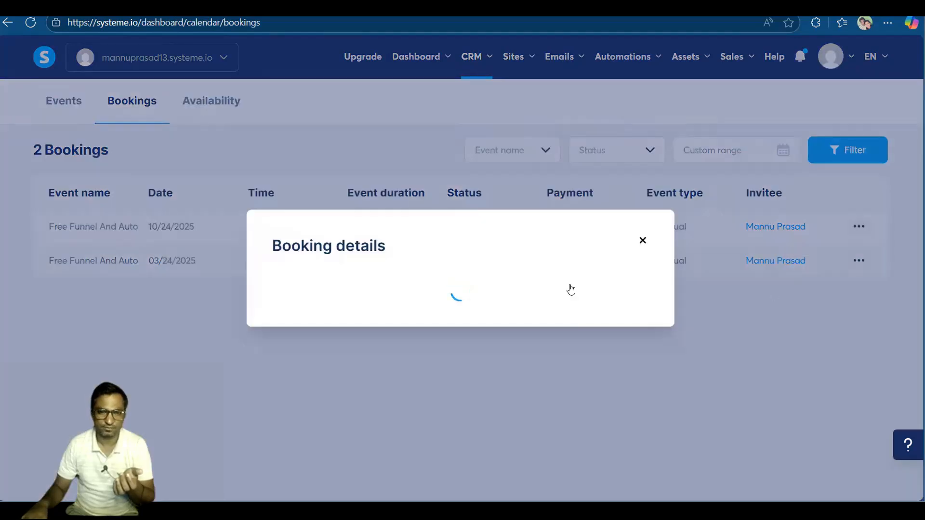
{"action": "scroll", "coordinate": [293, 306], "scroll_direction": "down", "scroll_amount": 2}
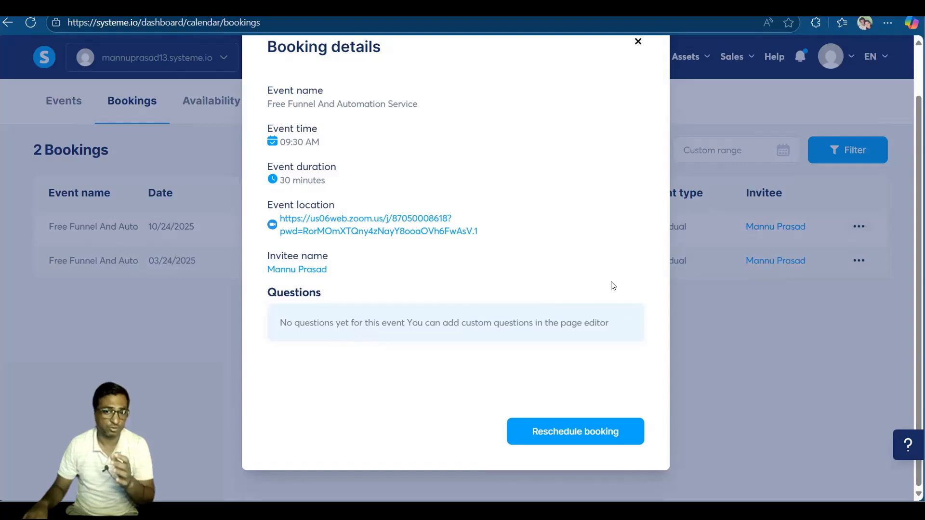
{"action": "key", "text": "Escape"}
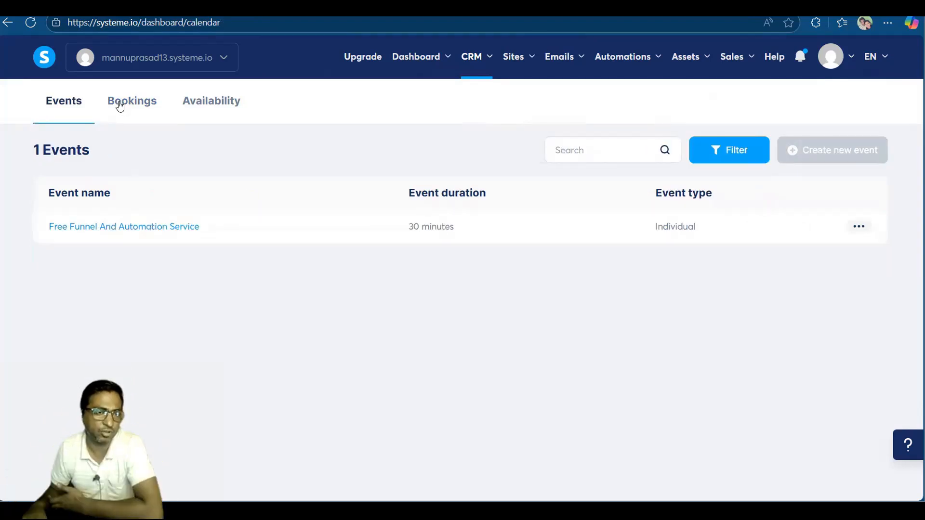
Return to the bookings list, review the question answers of the 10/24/2025 booking once more and close its details.
{"action": "left_click", "coordinate": [119, 106]}
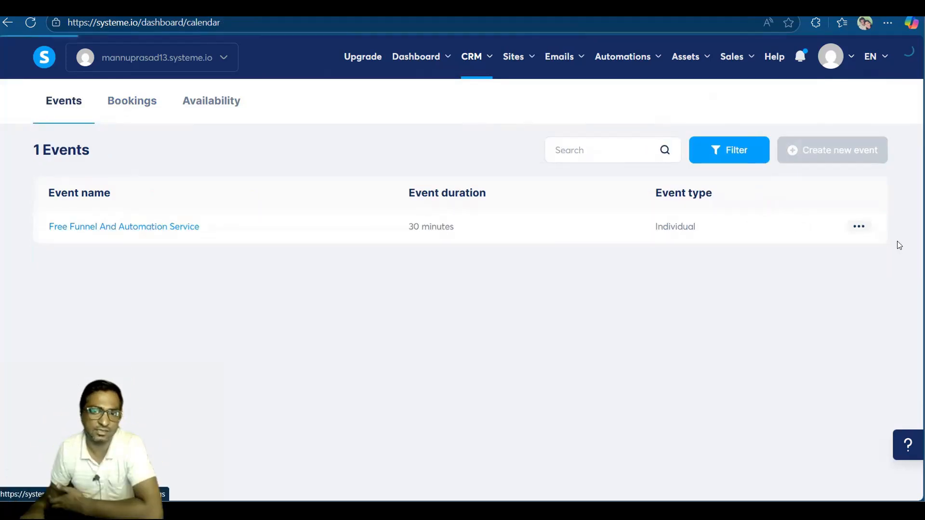
{"action": "left_click", "coordinate": [859, 226]}
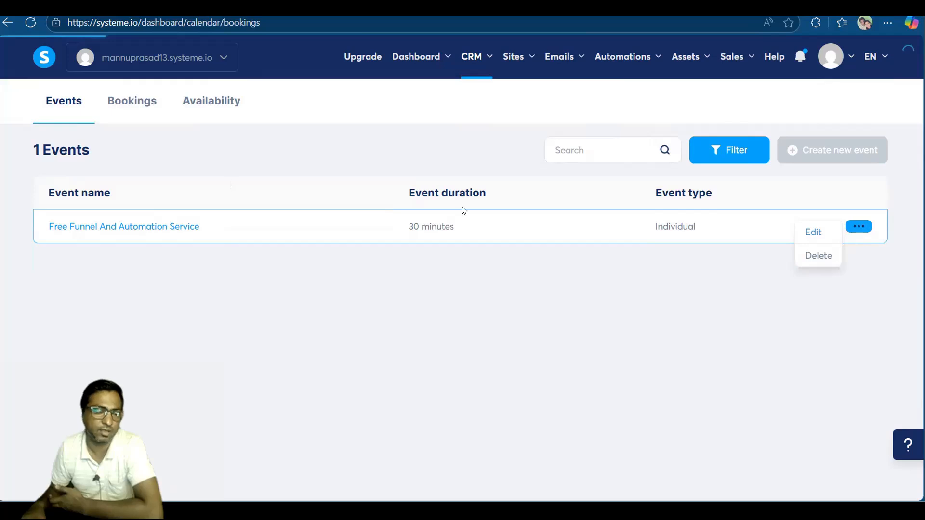
{"action": "left_click", "coordinate": [859, 226]}
{"action": "left_click", "coordinate": [783, 283]}
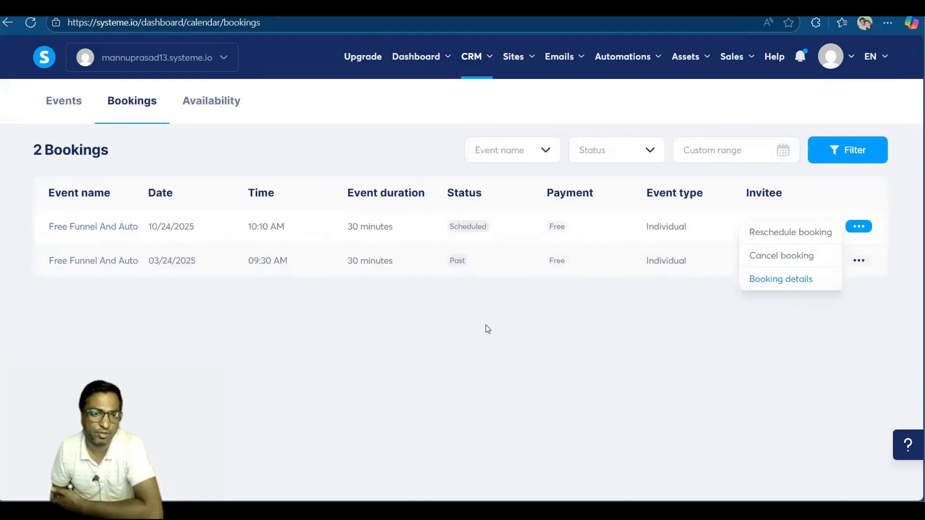
{"action": "scroll", "coordinate": [371, 324], "scroll_direction": "down", "scroll_amount": 2}
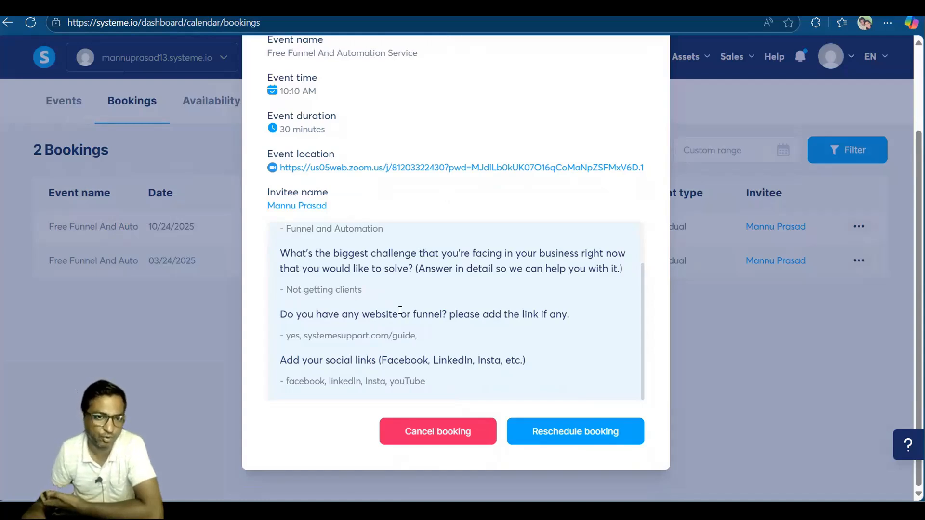
{"action": "scroll", "coordinate": [400, 311], "scroll_direction": "up", "scroll_amount": 1}
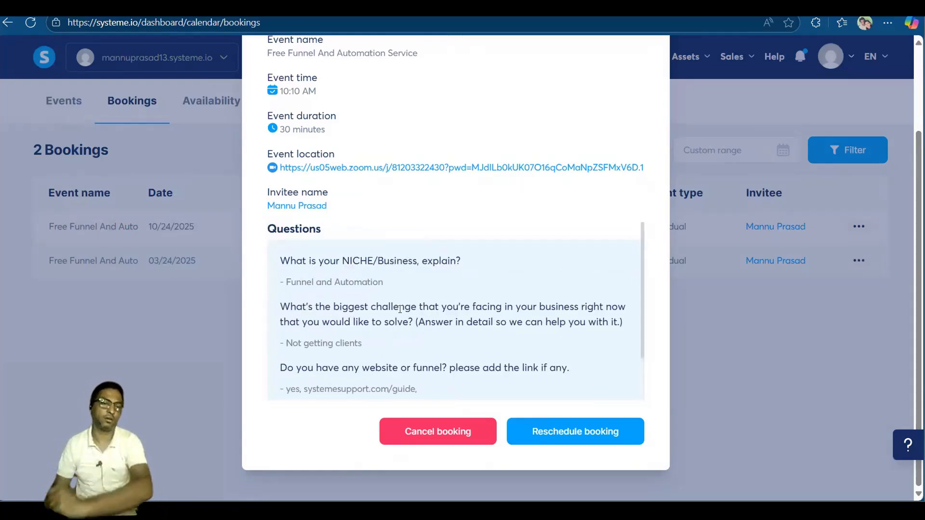
{"action": "scroll", "coordinate": [635, 103], "scroll_direction": "up", "scroll_amount": 2}
{"action": "left_click", "coordinate": [636, 101]}
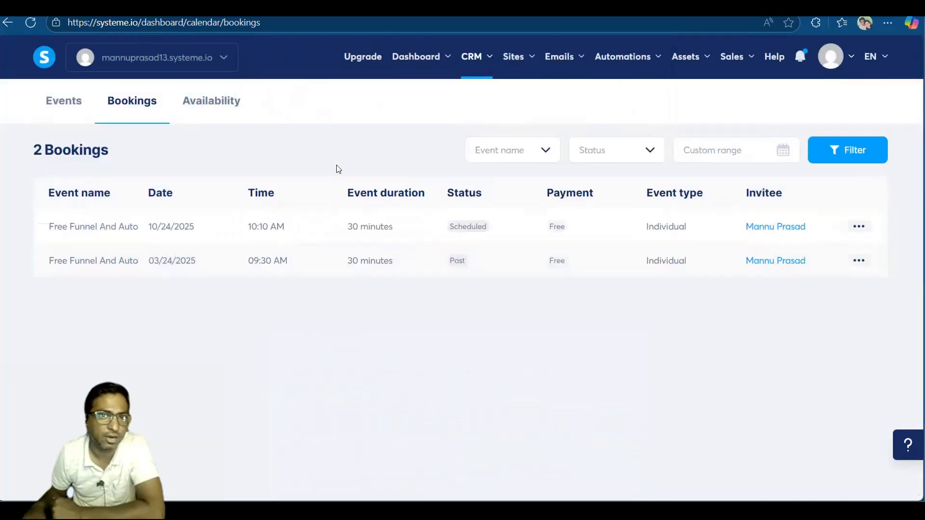